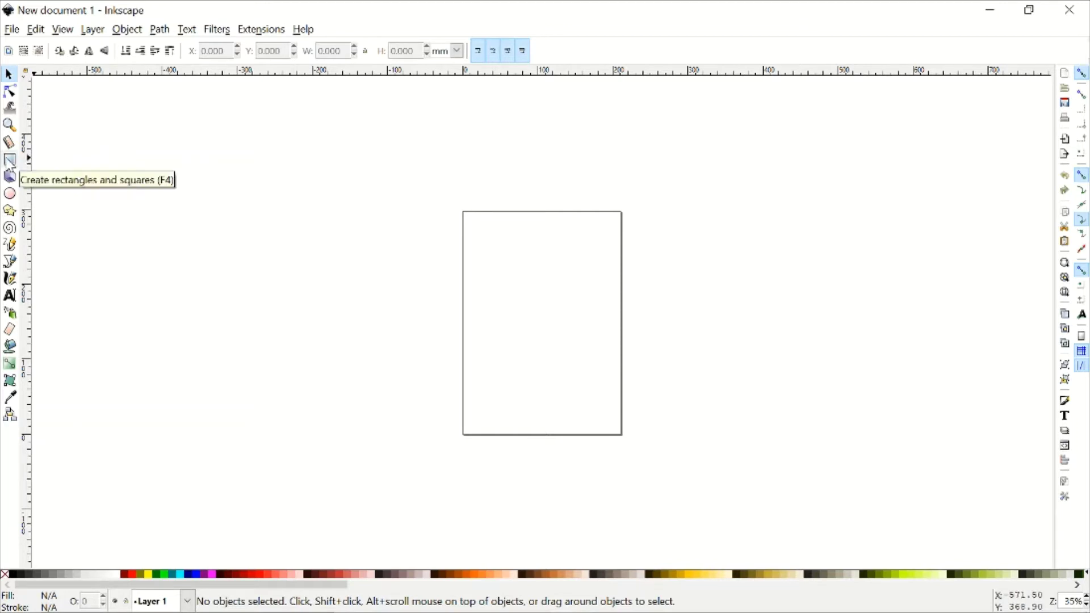
- Draw a roughly 72.6 × 43.1 mm rectangle on the page and zoom to fit the drawing
click(10, 162)
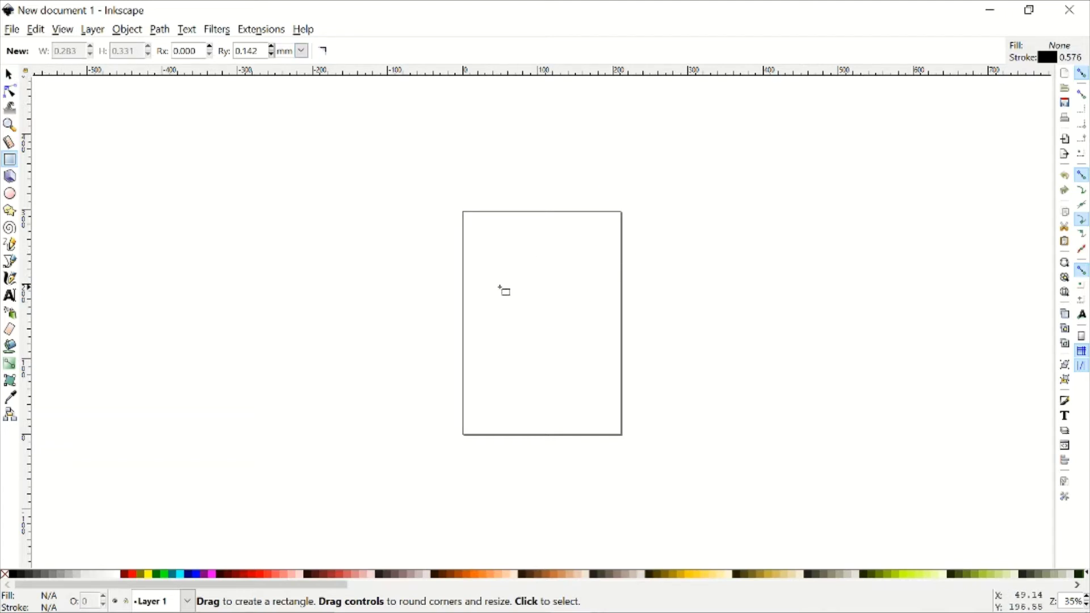
drag(487, 274, 544, 307)
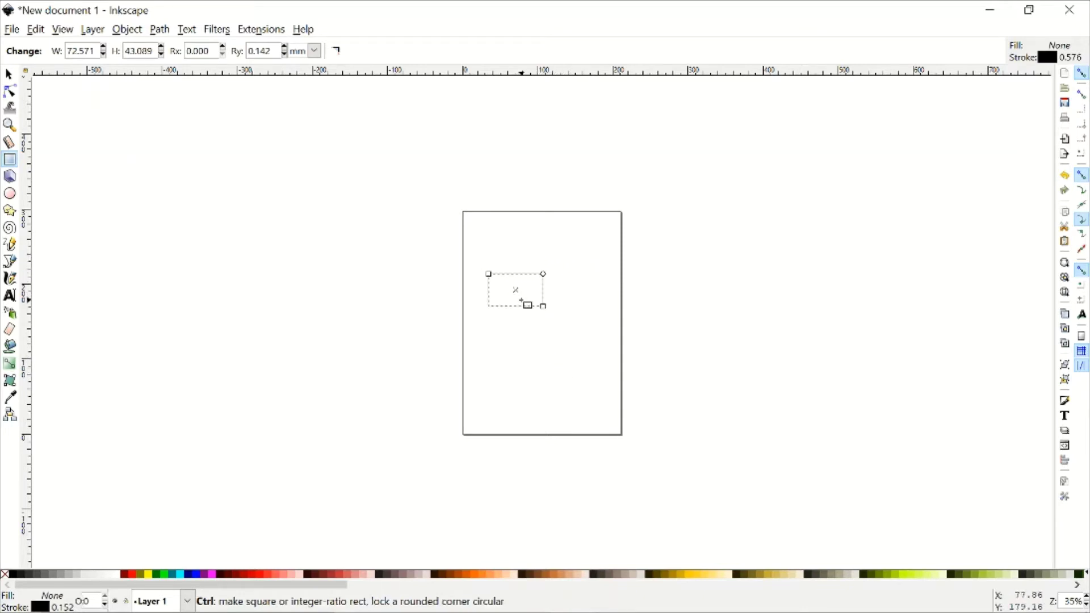
scroll(528, 307, up, 4)
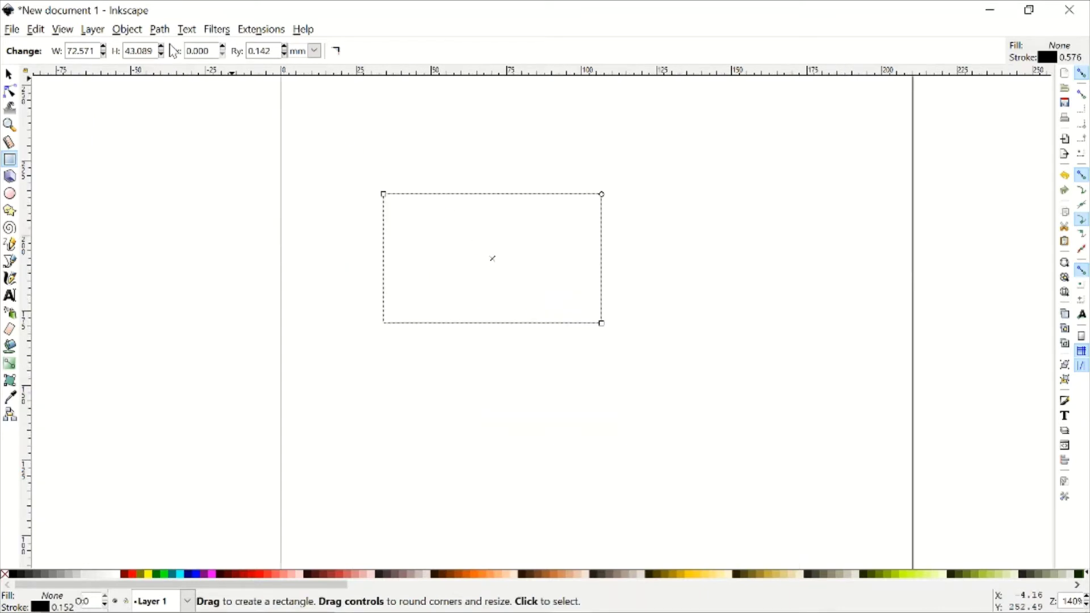
click(62, 29)
mouse_move(103, 53)
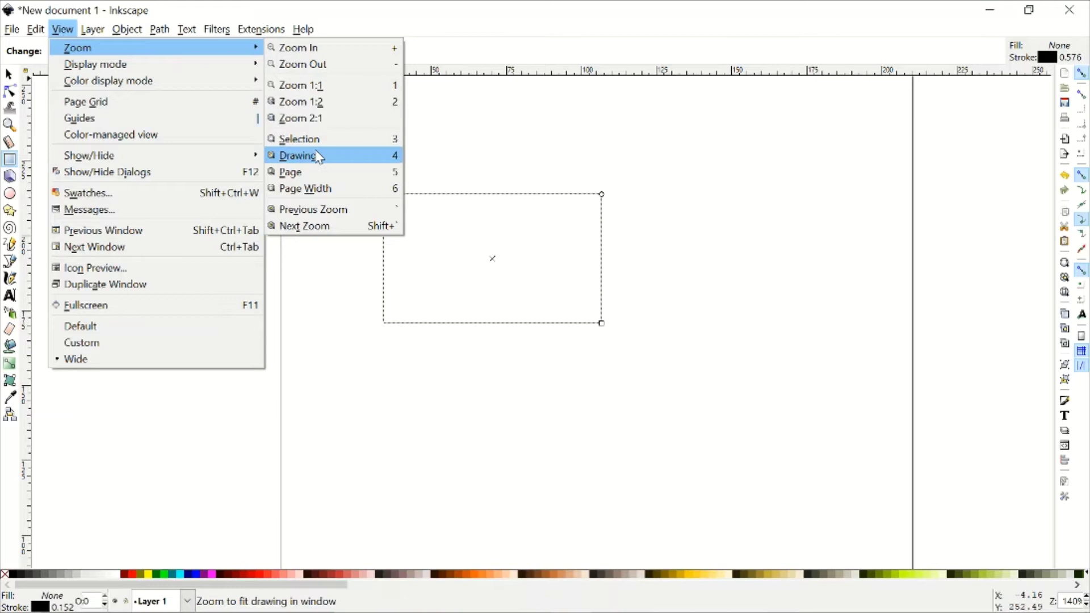
click(318, 156)
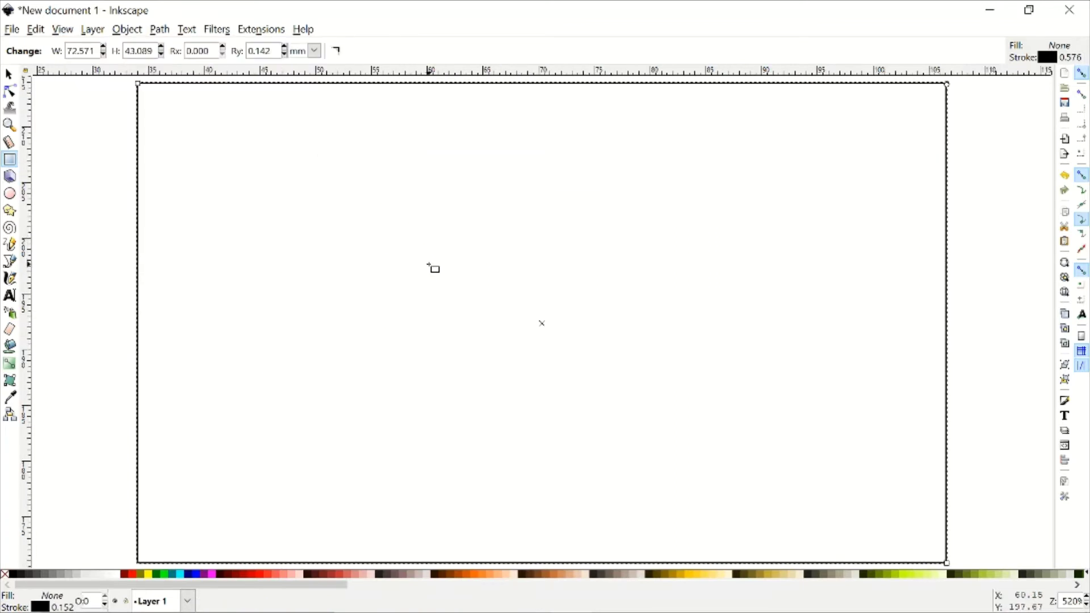
scroll(434, 268, down, 1)
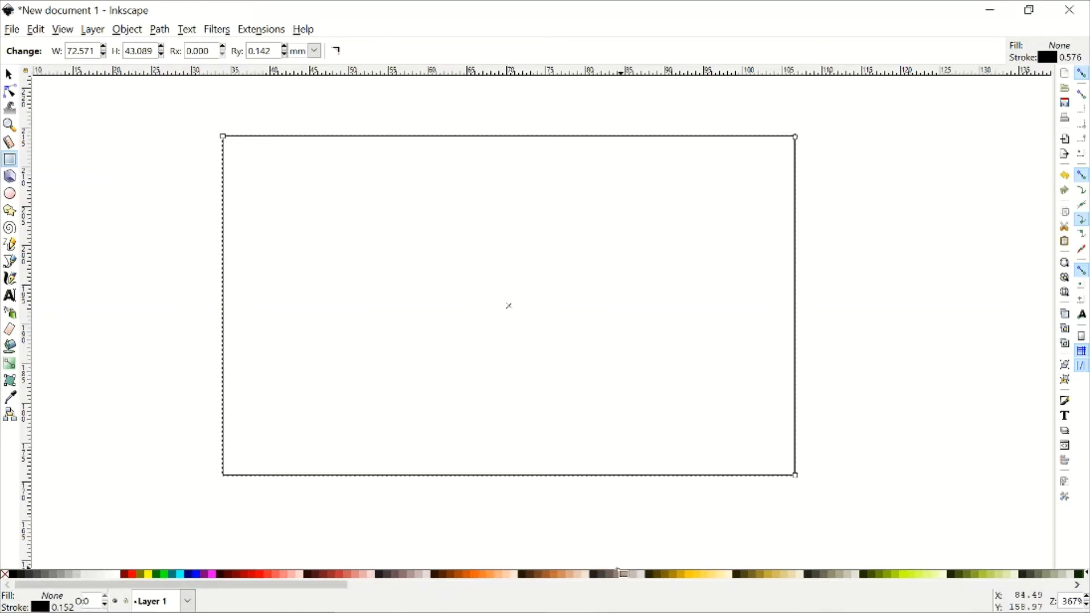
- After testing fill swatches, remove the rectangle's fill and make its outline red
click(87, 574)
click(117, 574)
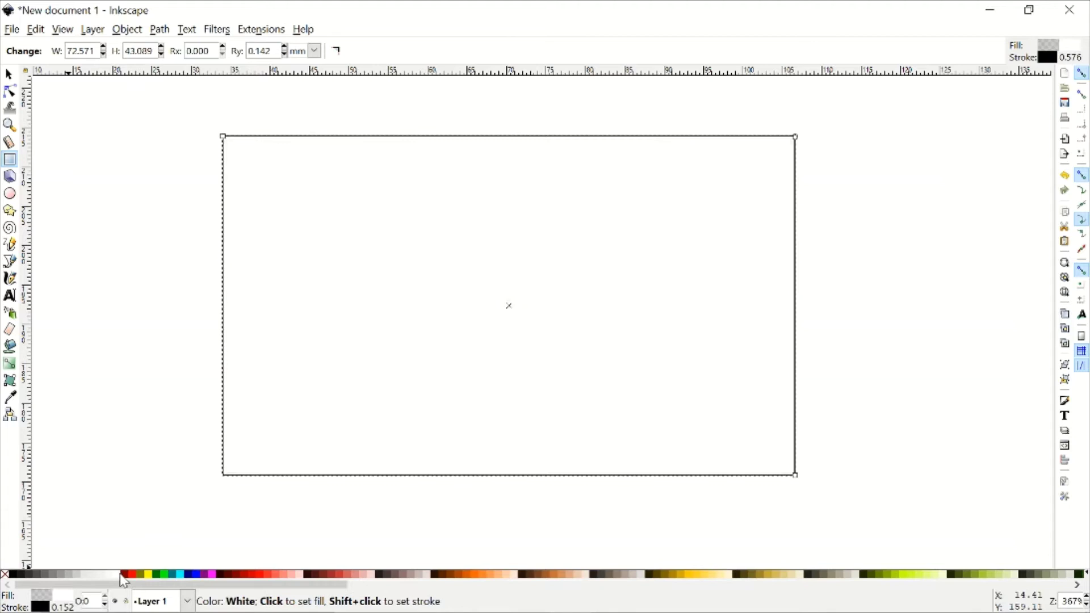
click(166, 574)
click(188, 575)
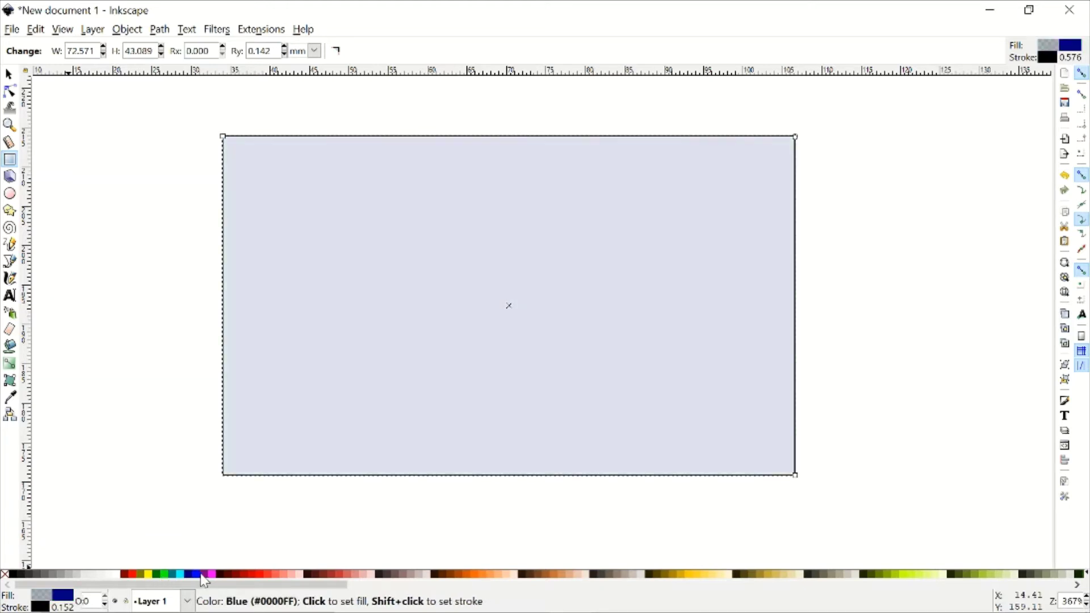
click(205, 574)
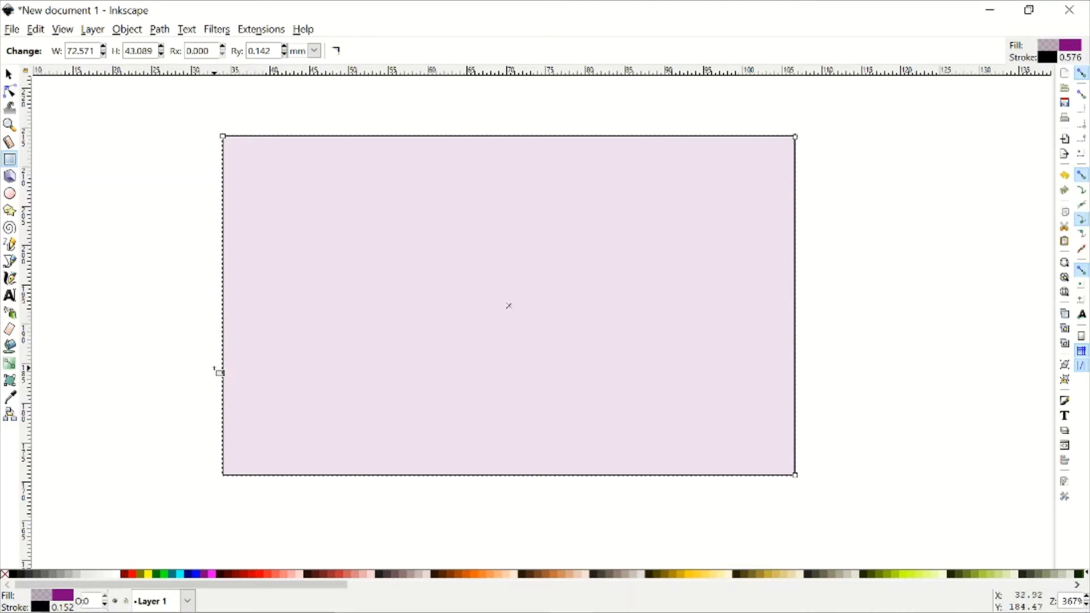
click(4, 574)
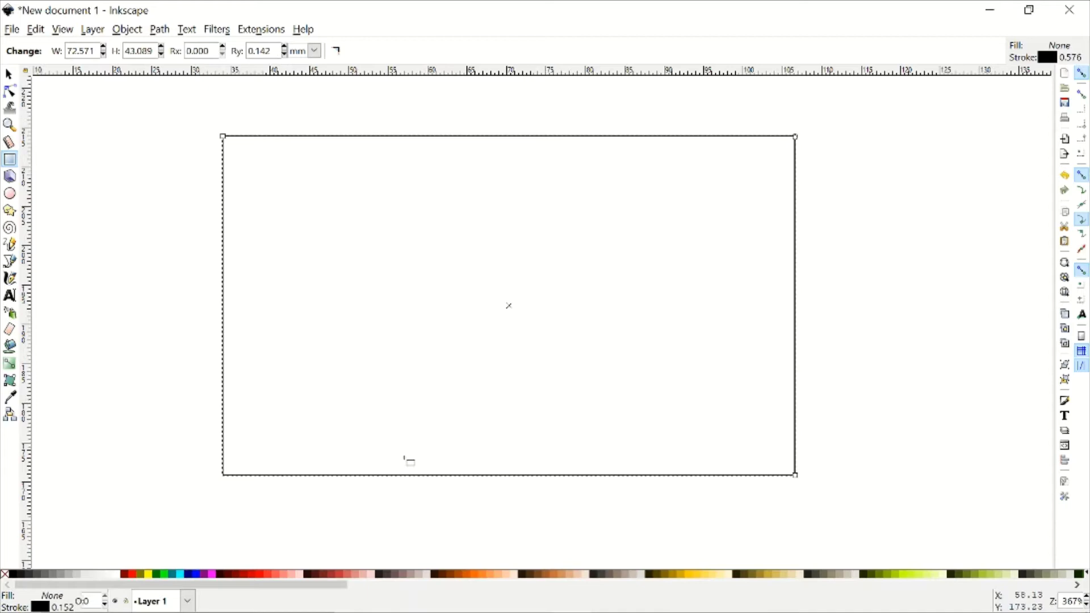
key(shift)
shift+click(135, 579)
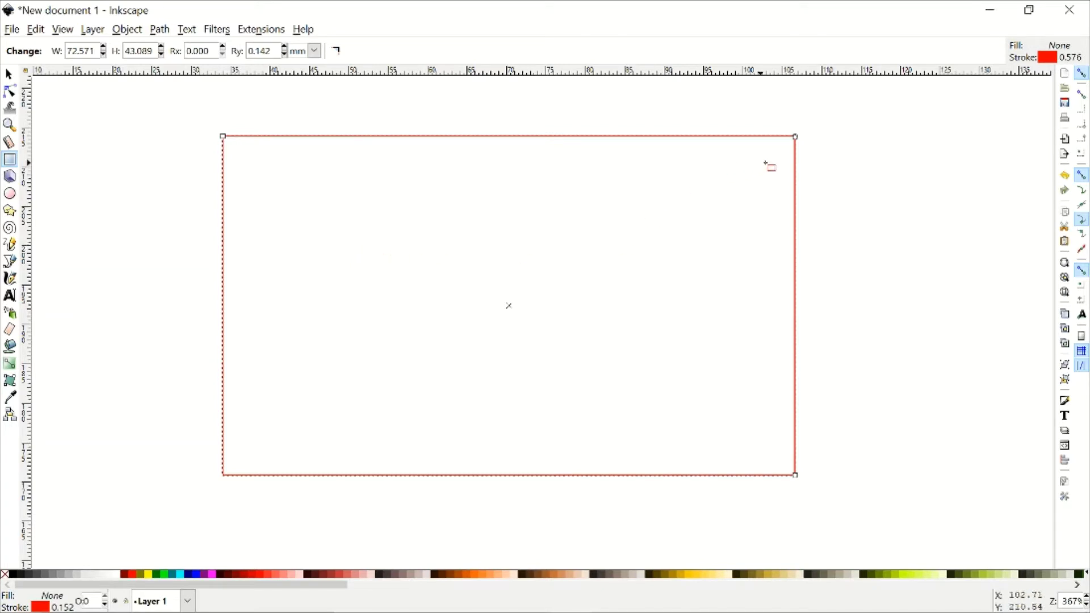
- Round the rectangle's corners to an 8.713 mm vertical radius, then return to the Selector
drag(795, 137, 755, 210)
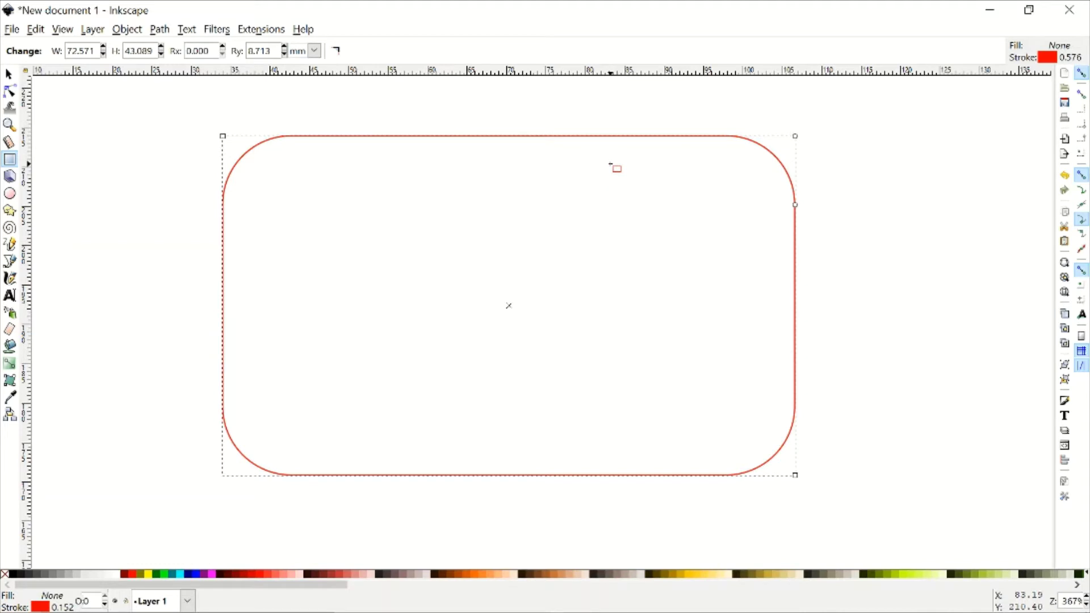
key(Escape)
key(s)
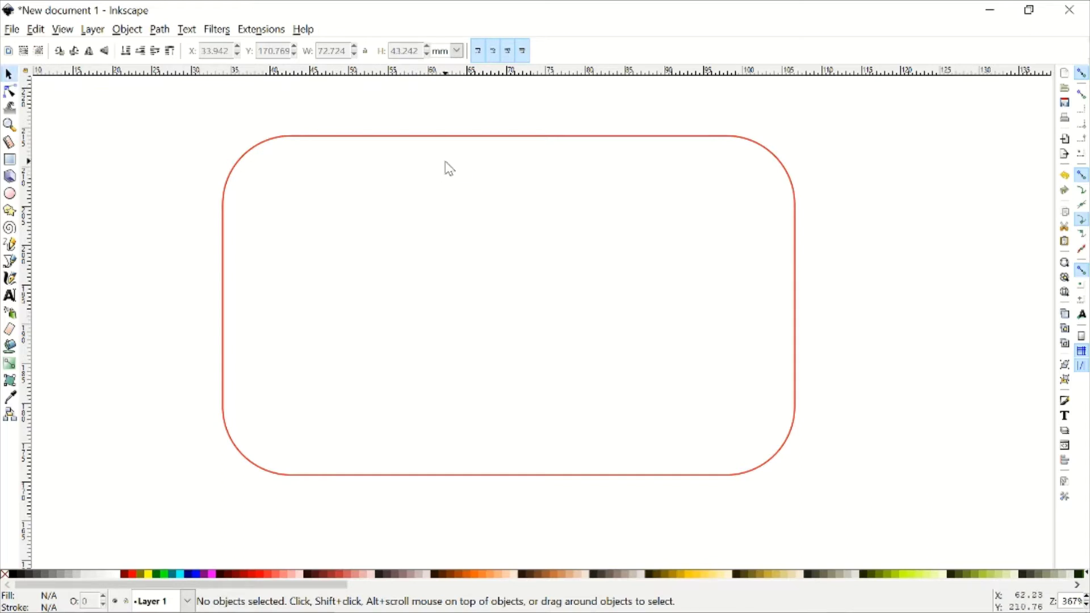
- Select the rounded red rectangle with the Selector tool
click(427, 136)
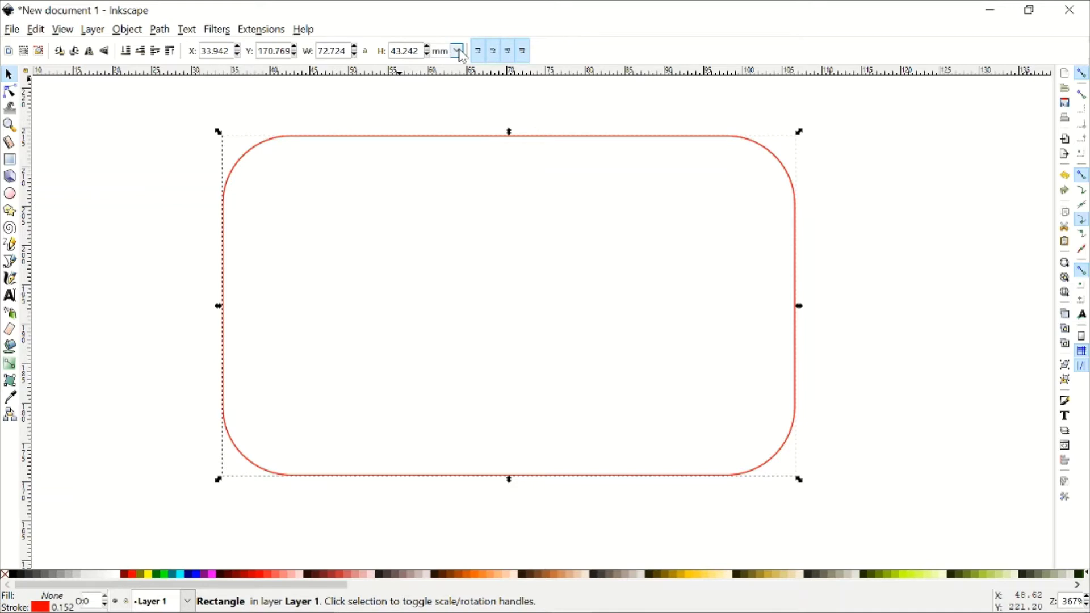
- Switch the size units to inches and set the rectangle to 2 in wide by 1 in high
click(460, 50)
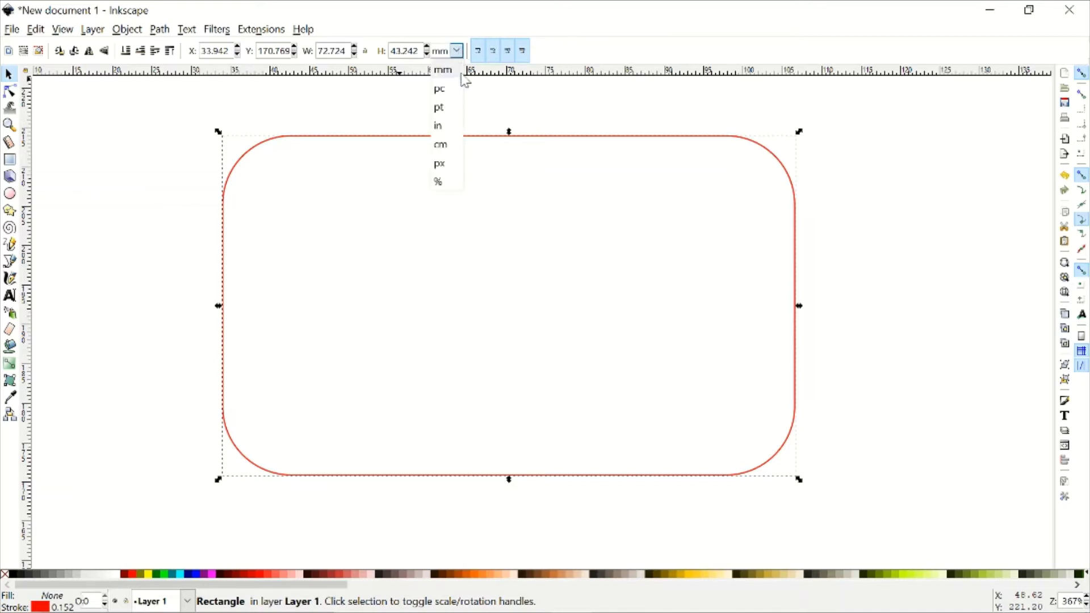
click(440, 136)
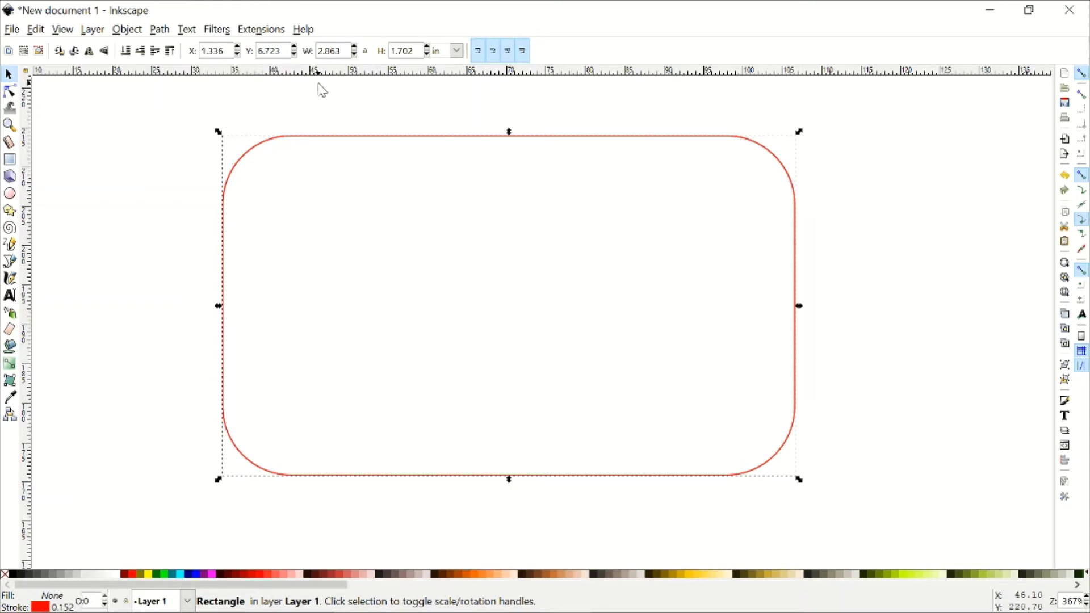
click(456, 52)
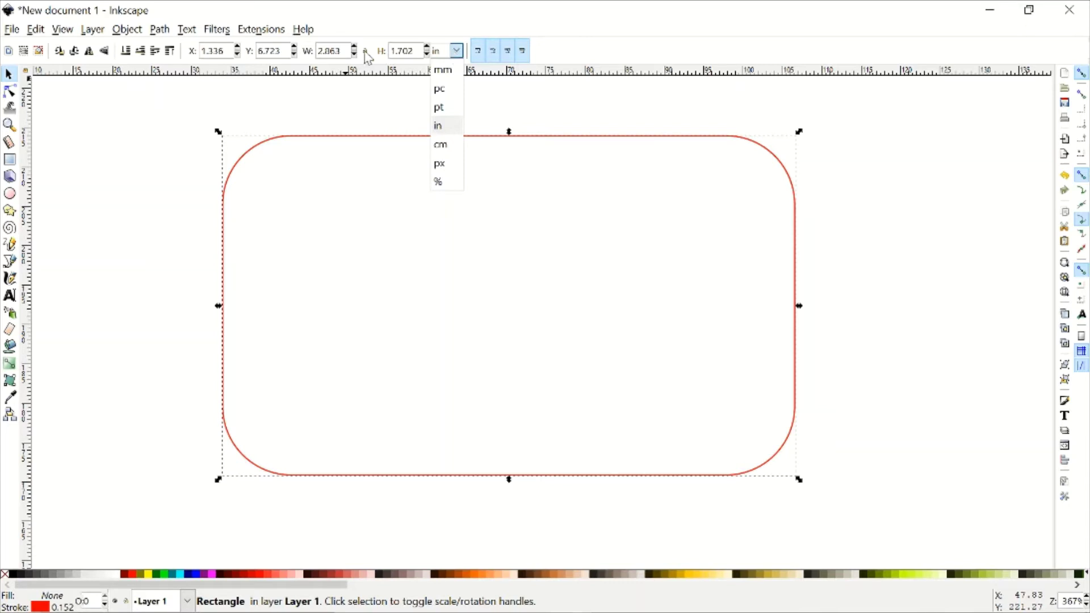
click(331, 50)
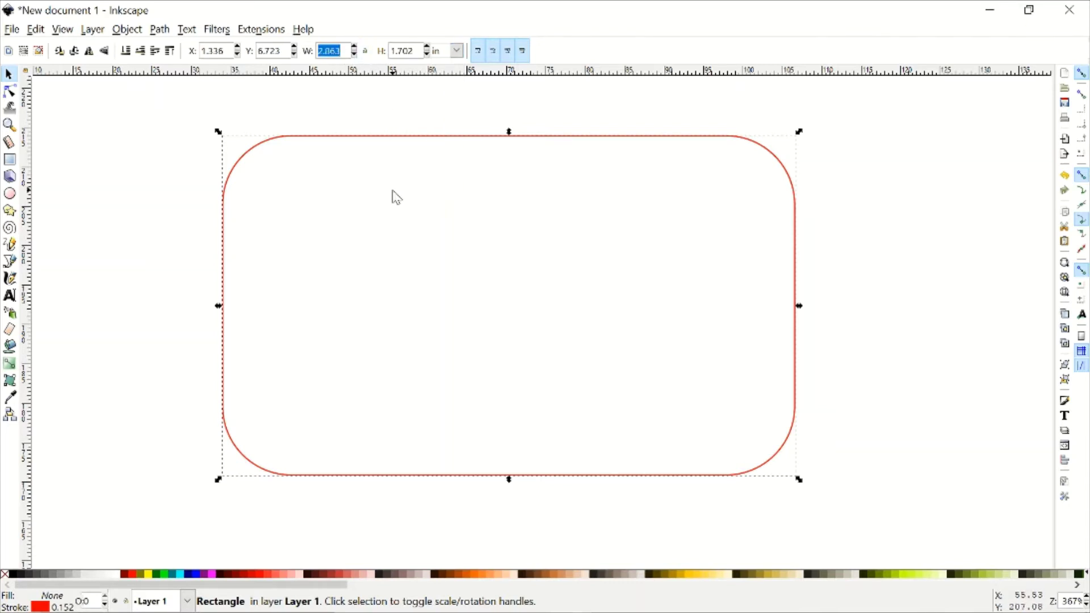
text(2)
key(Return)
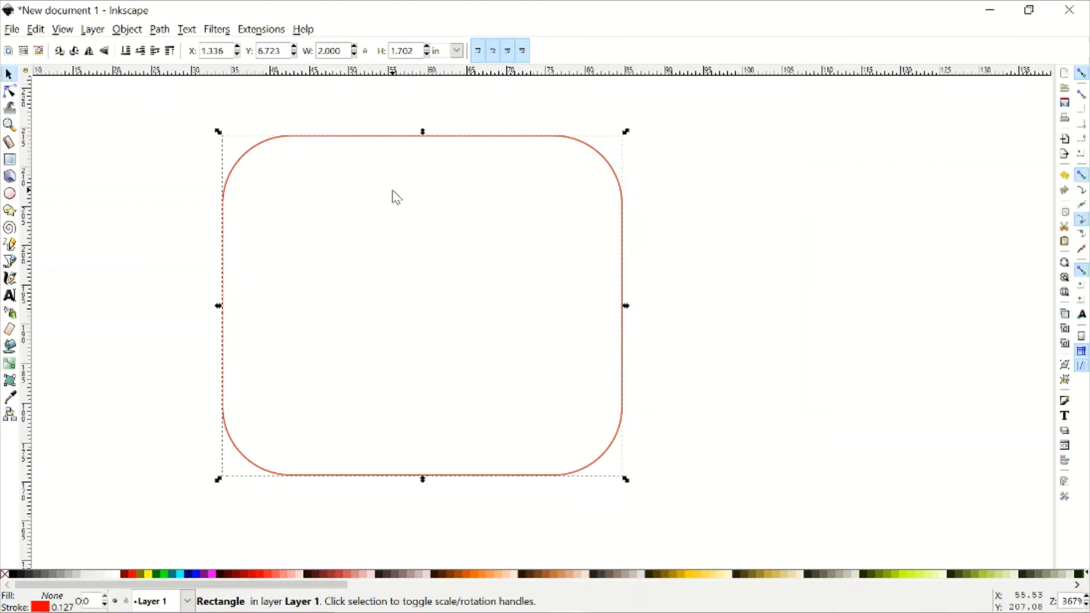
click(410, 52)
text(1)
key(Return)
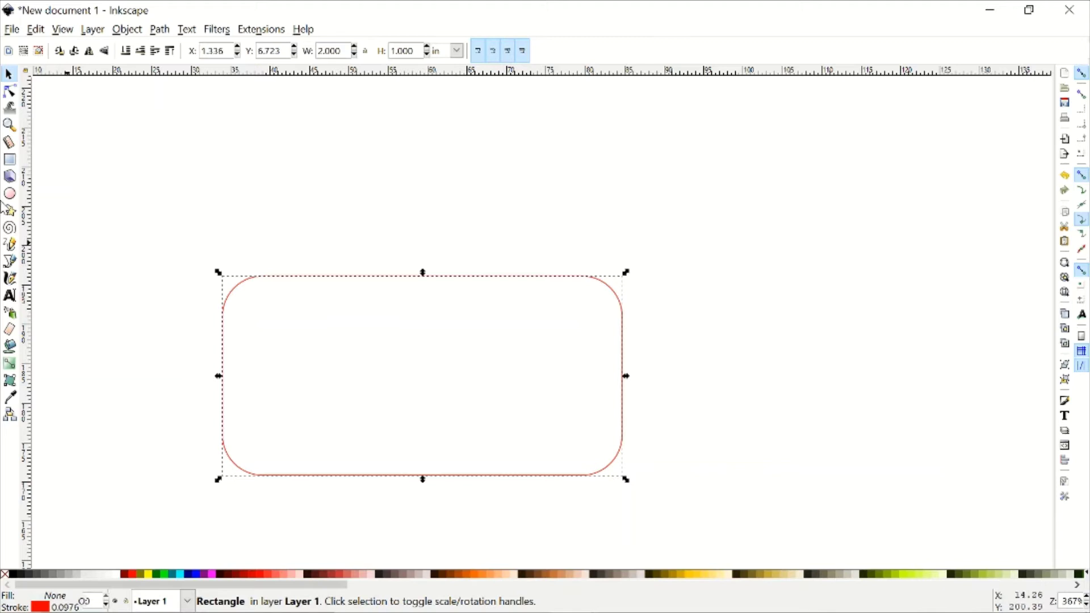
- Increase the card's vertical corner radius to 6.557 mm with the Rectangle tool
click(10, 159)
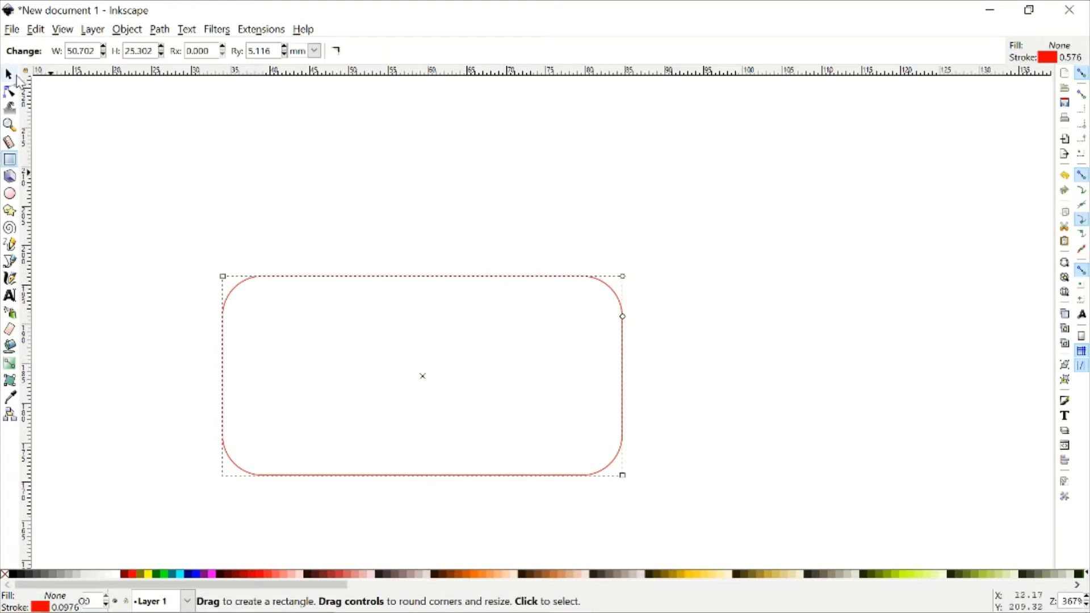
click(11, 75)
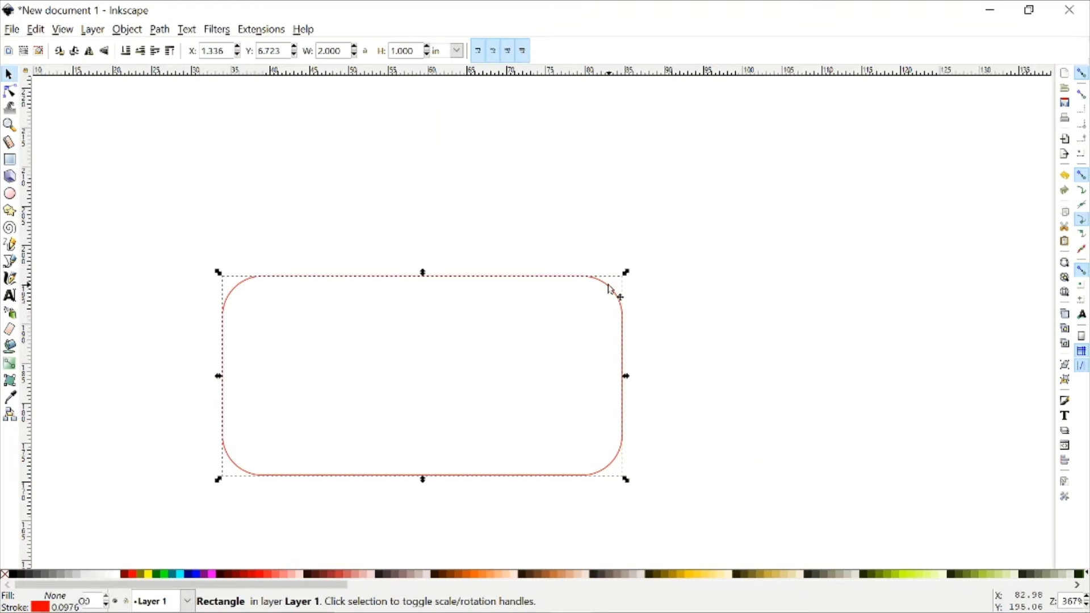
key(r)
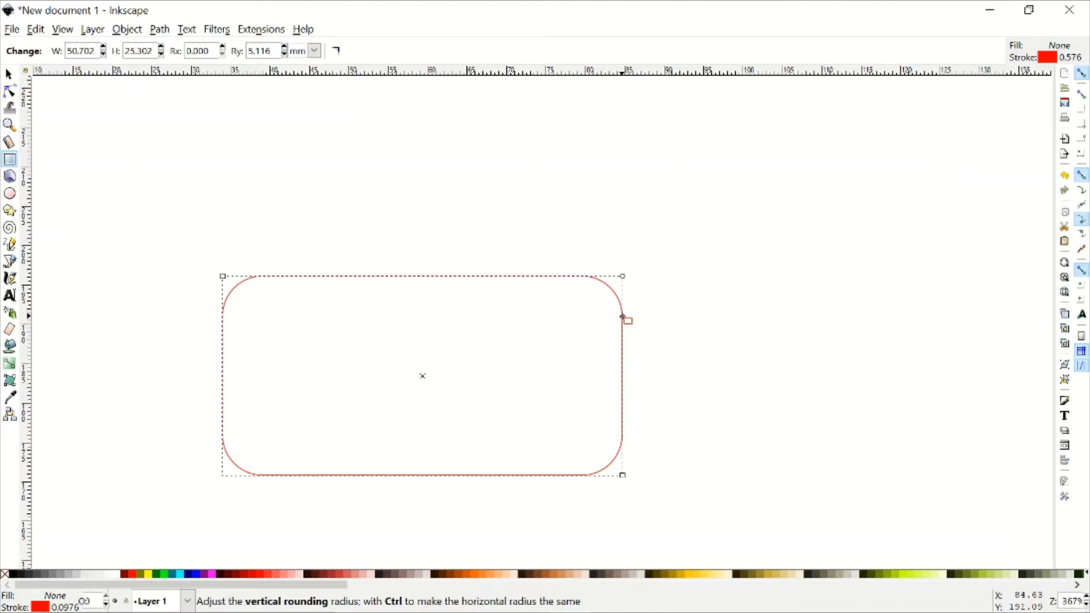
drag(623, 316, 623, 328)
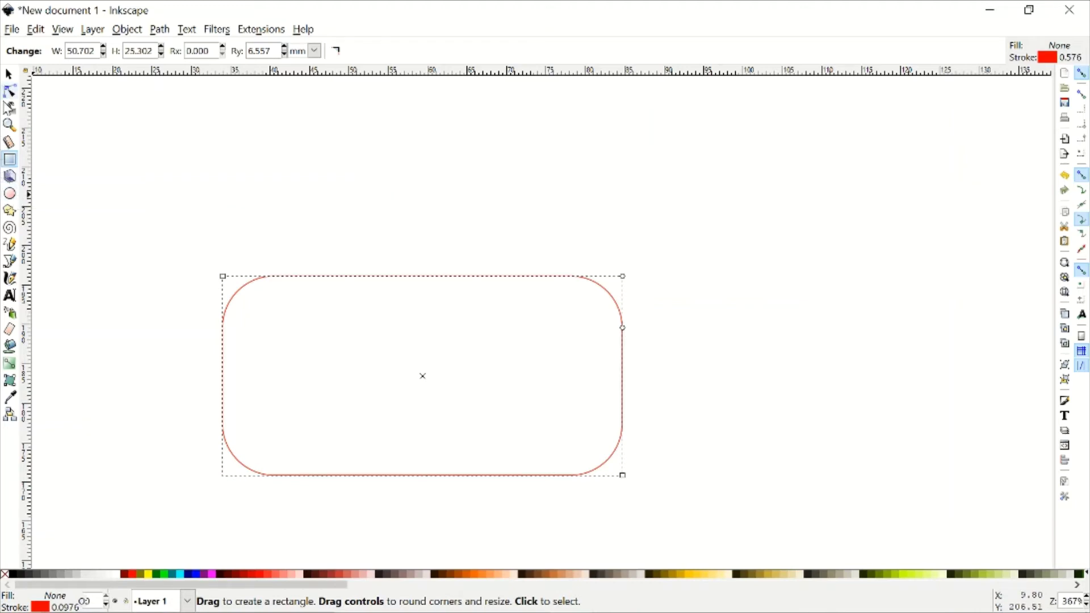
- Draw a small ellipse above the card and set its end angle to 360°
click(11, 196)
drag(227, 132, 308, 202)
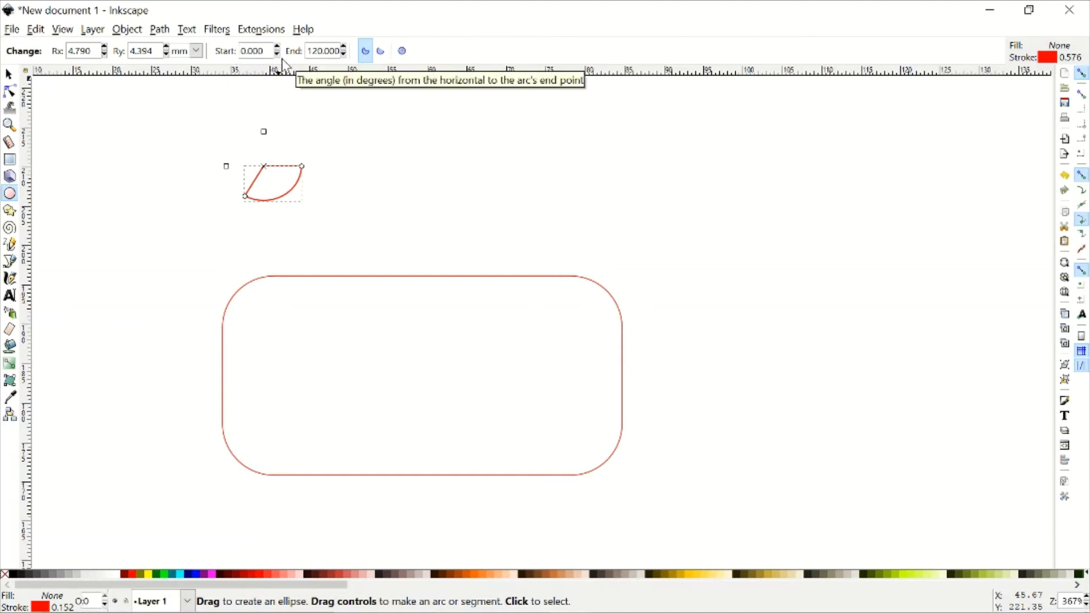
triple_click(324, 51)
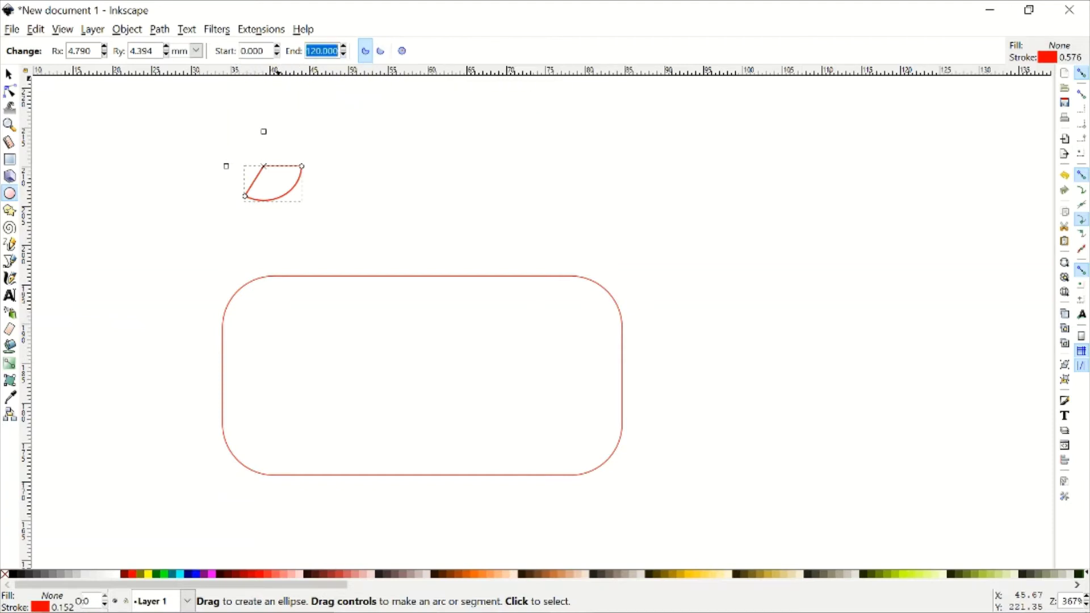
text(360)
key(Return)
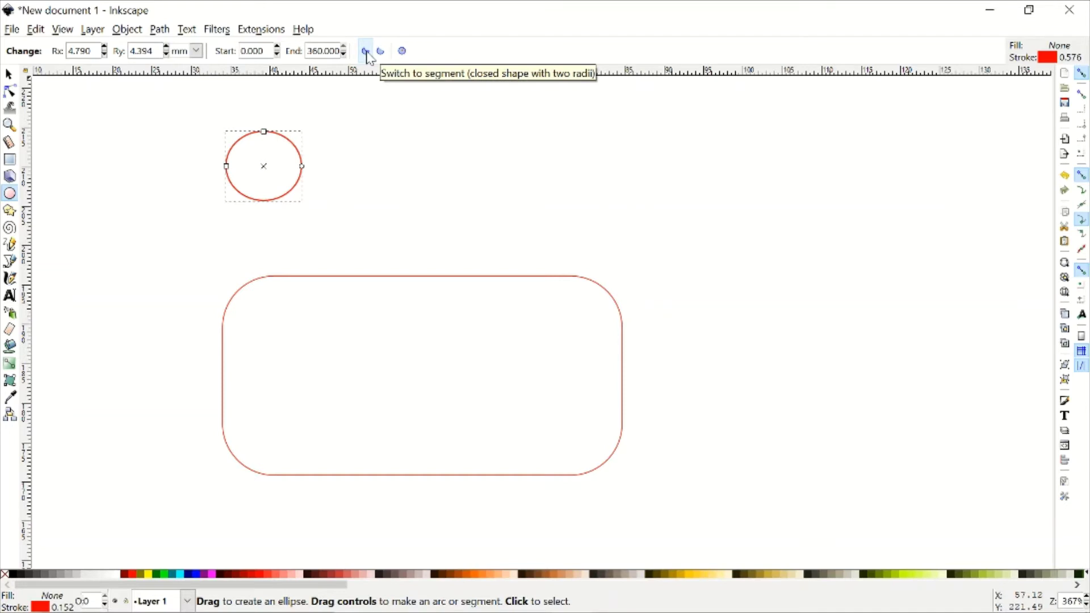
- Try a 120° end angle as an open arc, then restore the full 360° ellipse
drag(307, 51, 340, 51)
text(120)
key(Return)
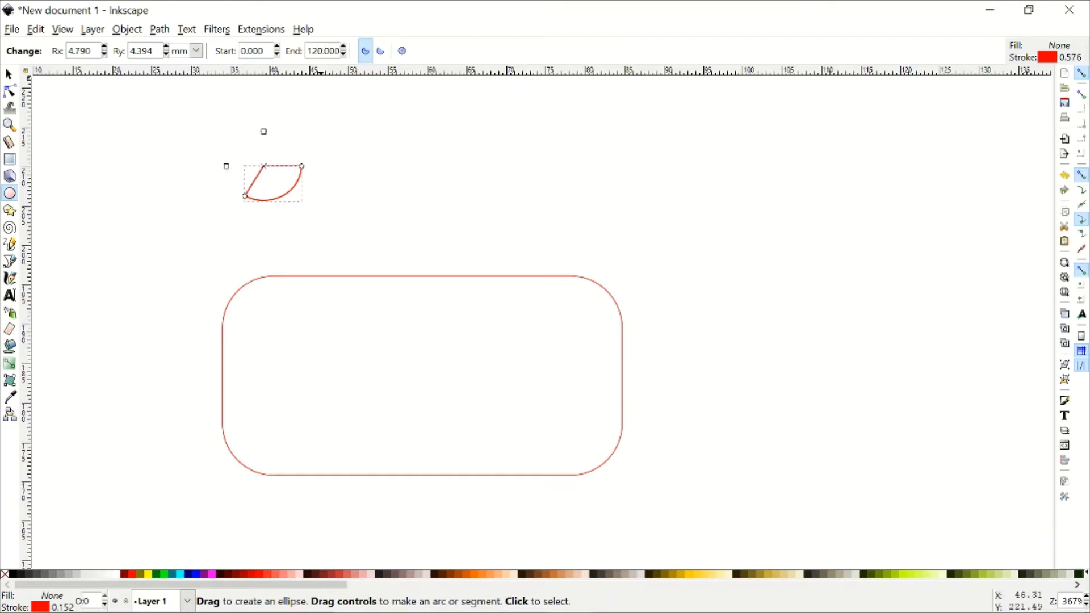
click(381, 51)
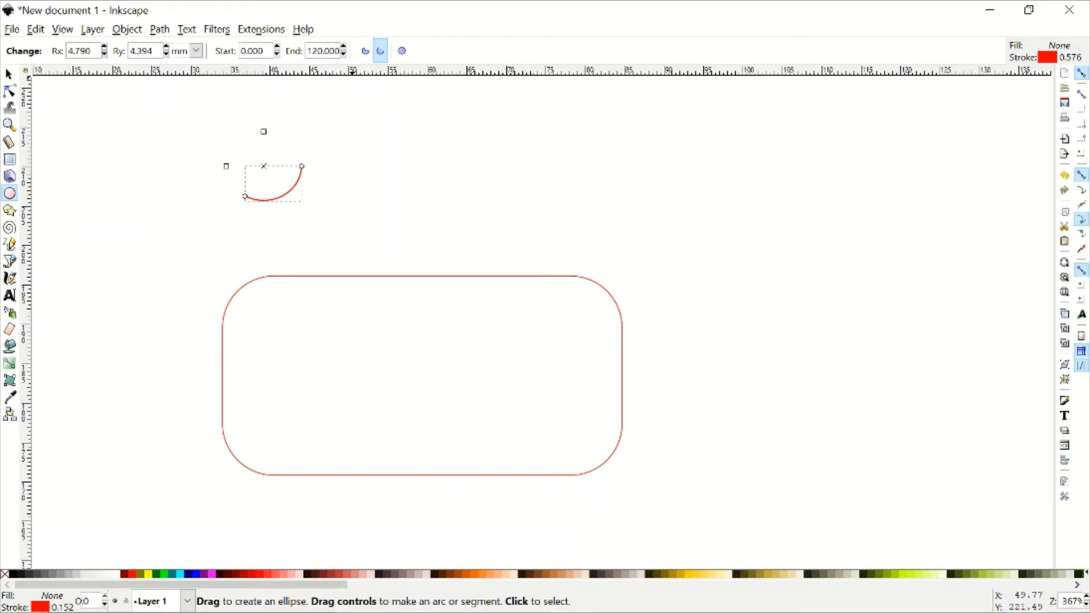
double_click(316, 51)
triple_click(316, 51)
text(360)
key(Return)
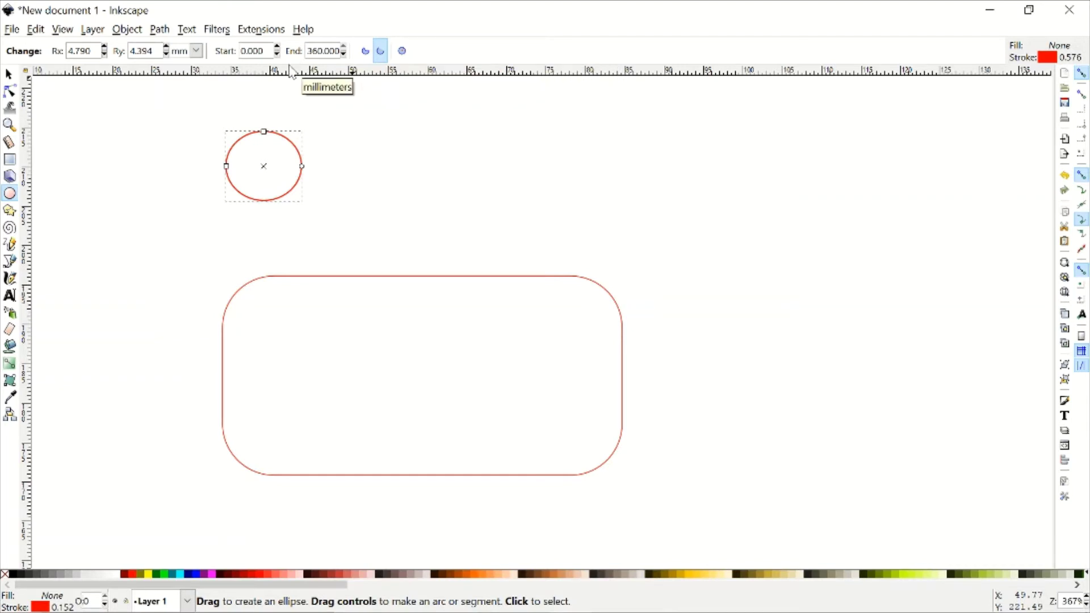
- Resize the small ellipse to a 0.125 × 0.125 in circle
key(s)
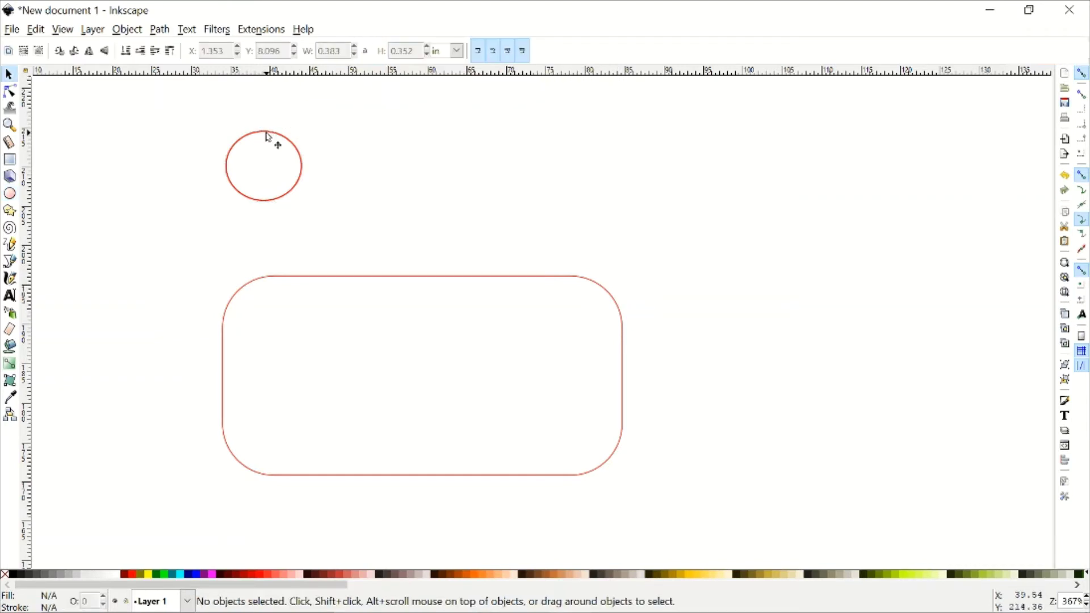
click(267, 136)
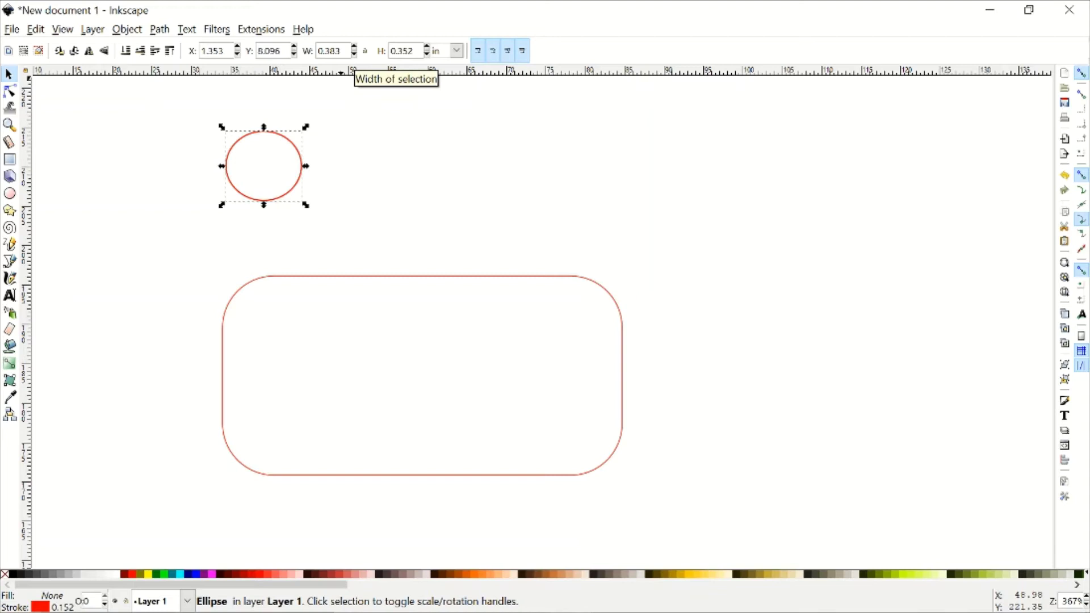
drag(341, 51, 317, 51)
text(.125)
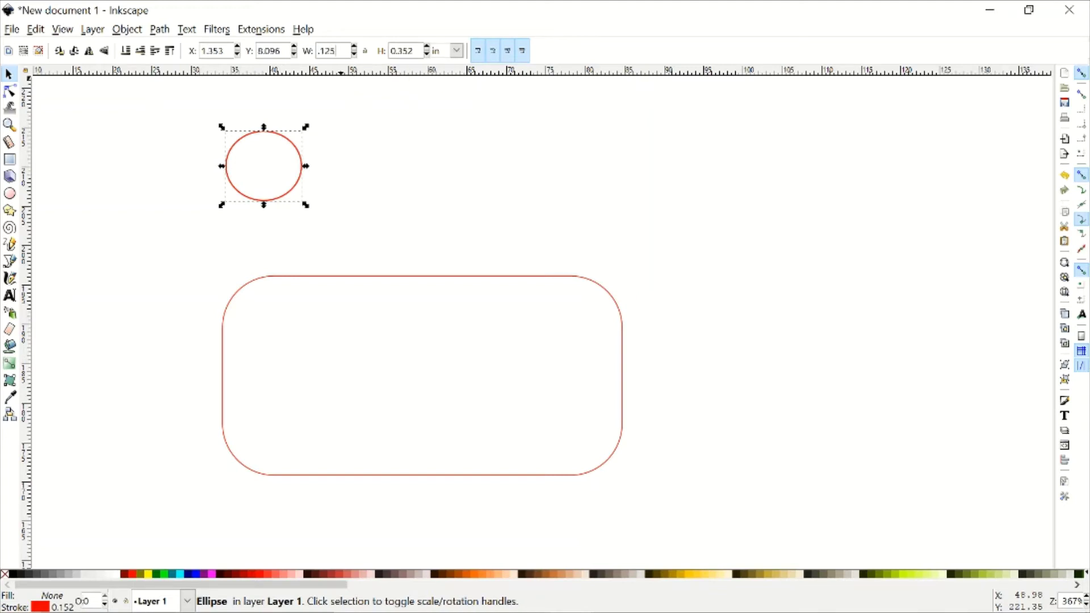
key(Tab)
text(.1)
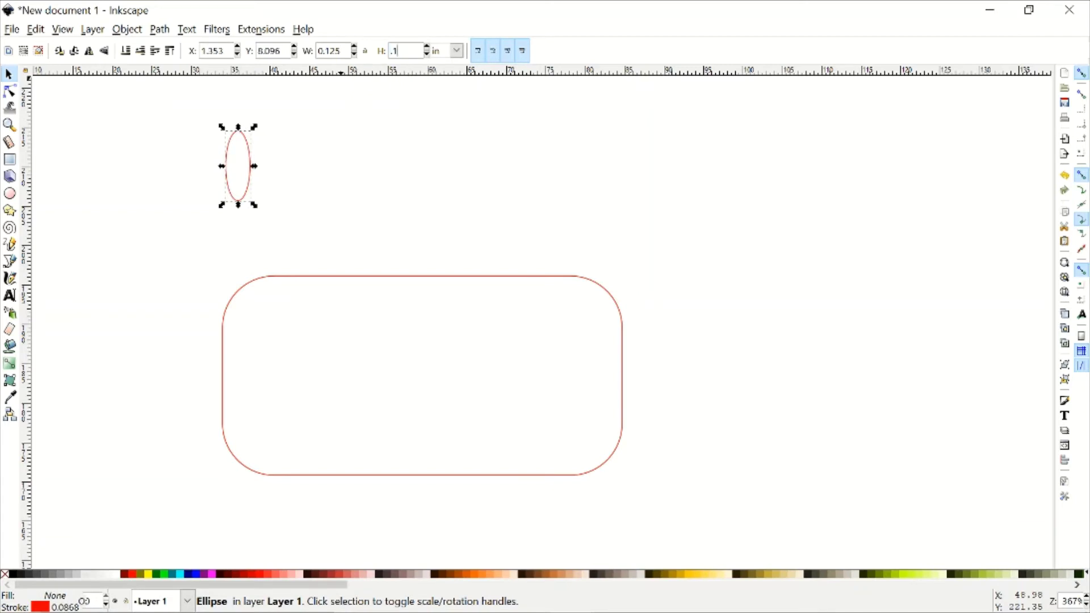
text(25)
key(Return)
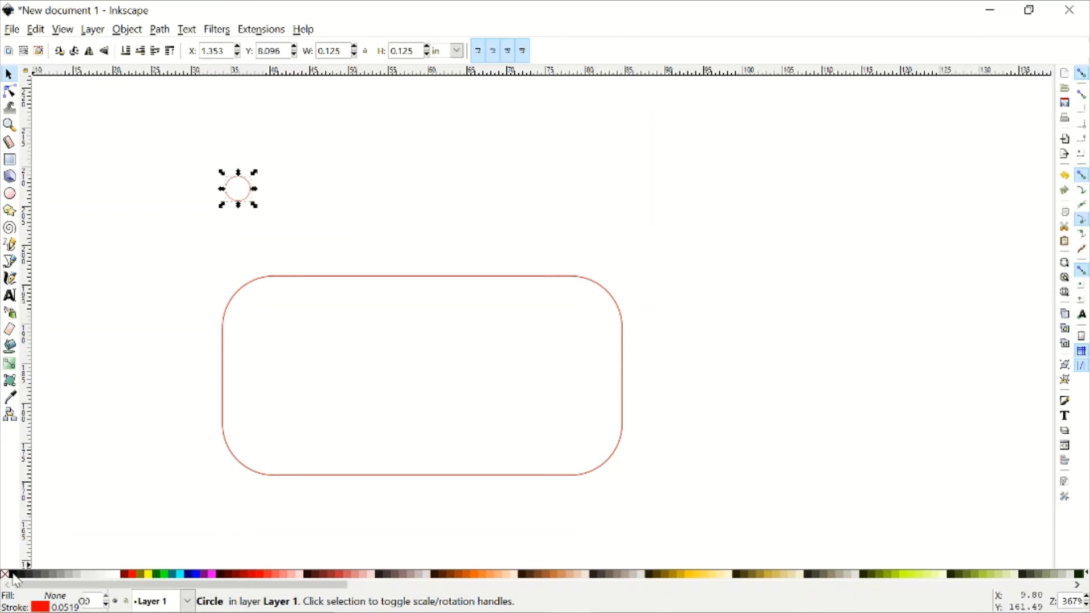
- Give the circle a black outline and move it into the card's top-left corner as a hole
key(shift)
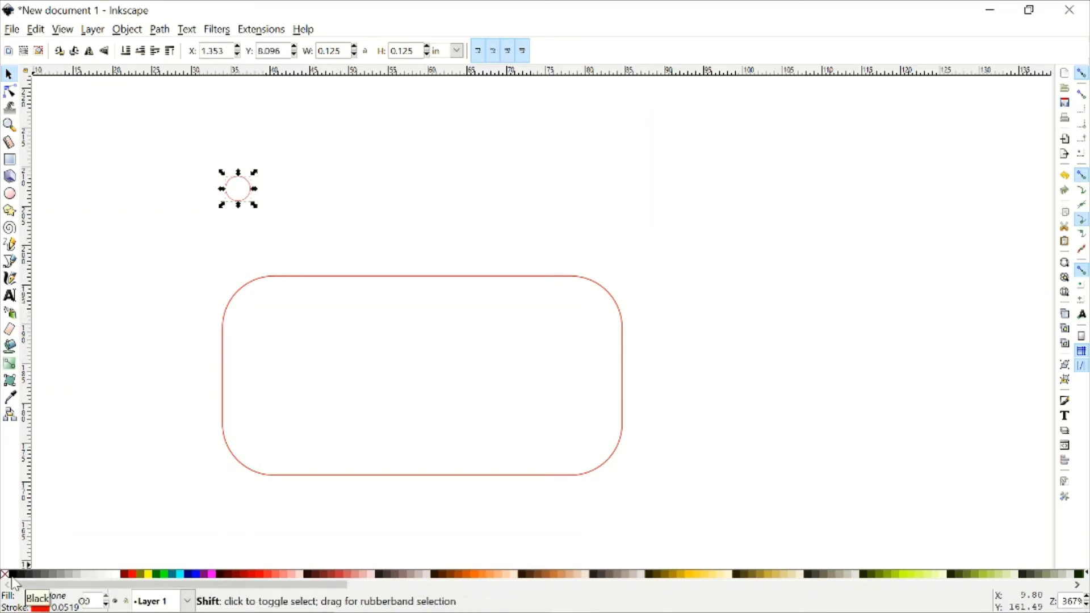
shift+click(13, 578)
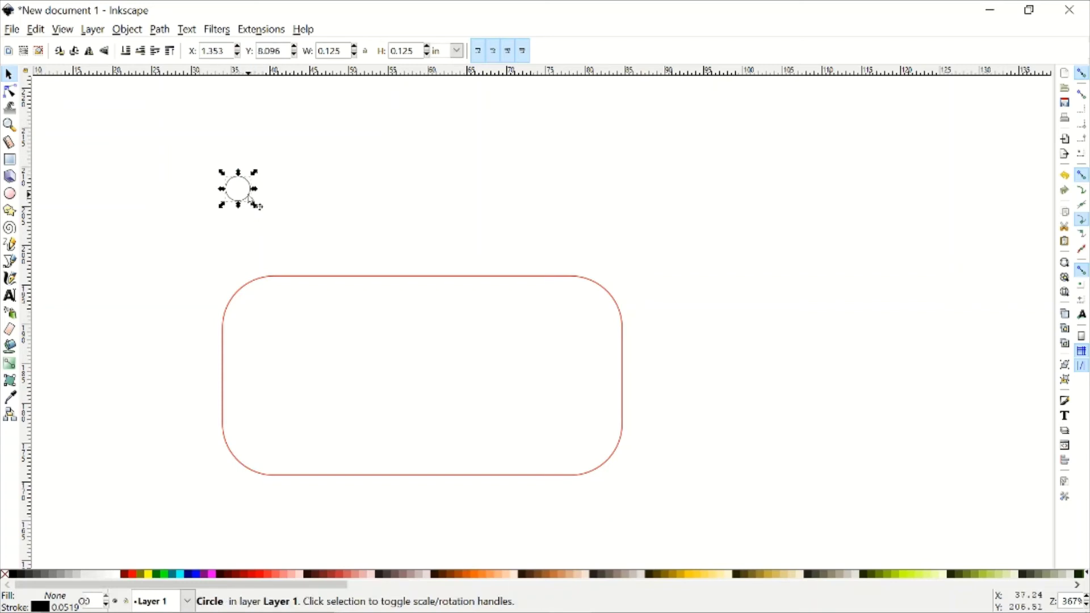
drag(251, 198, 279, 331)
click(528, 211)
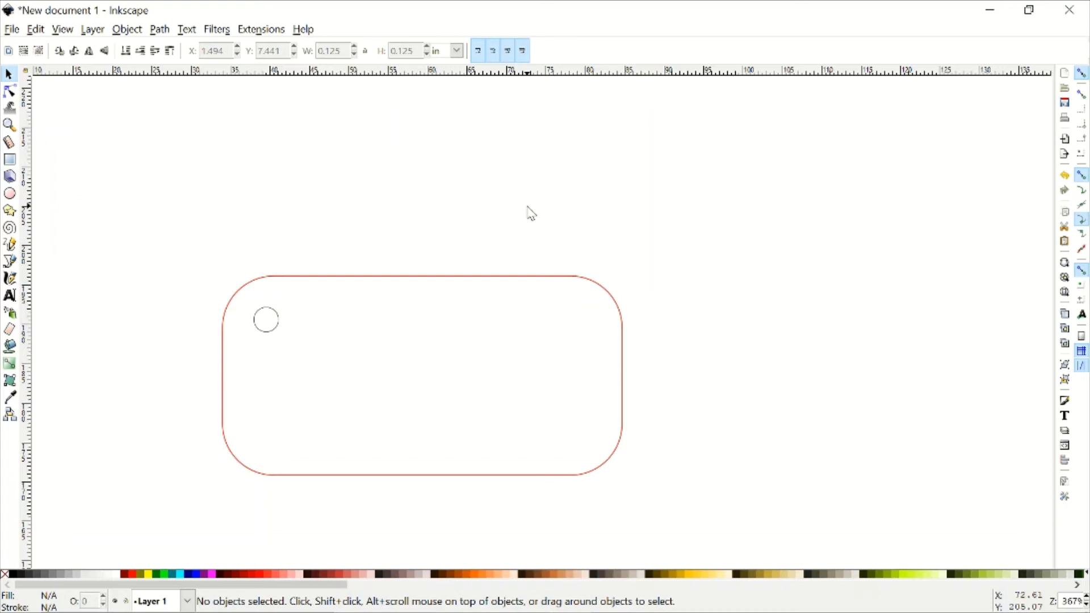
click(305, 279)
click(276, 312)
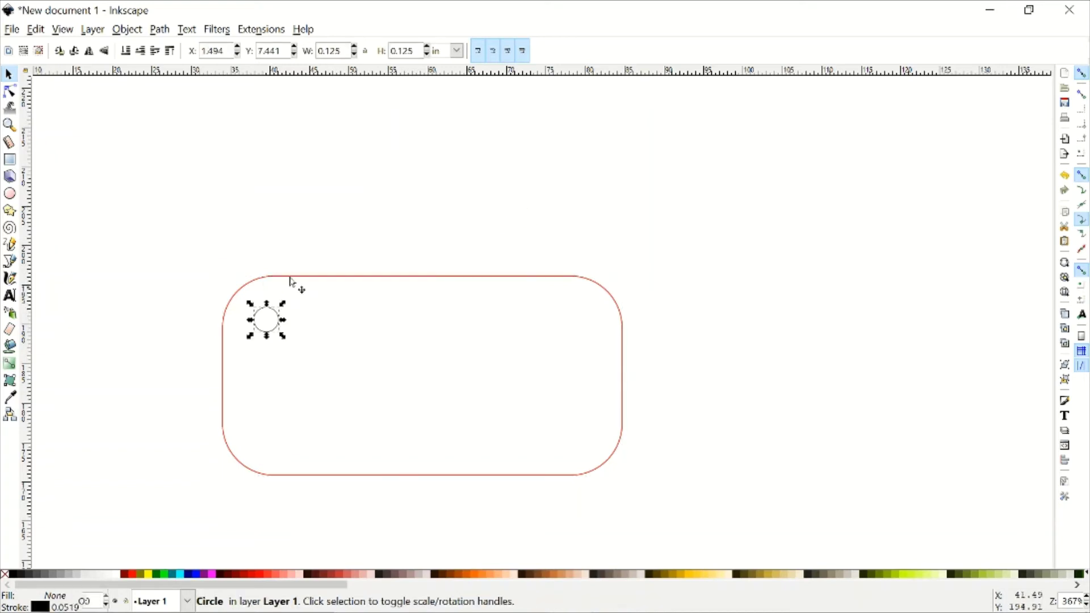
click(318, 239)
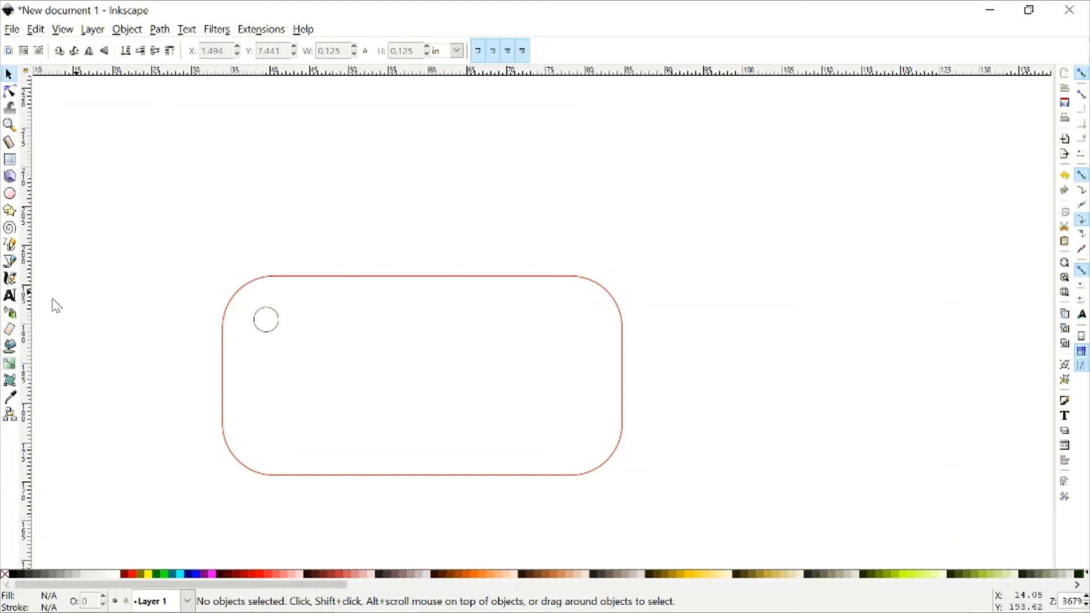
- Type two text lines above the tag: the social-media handle, then 'Maker Talk Podcast'
click(11, 303)
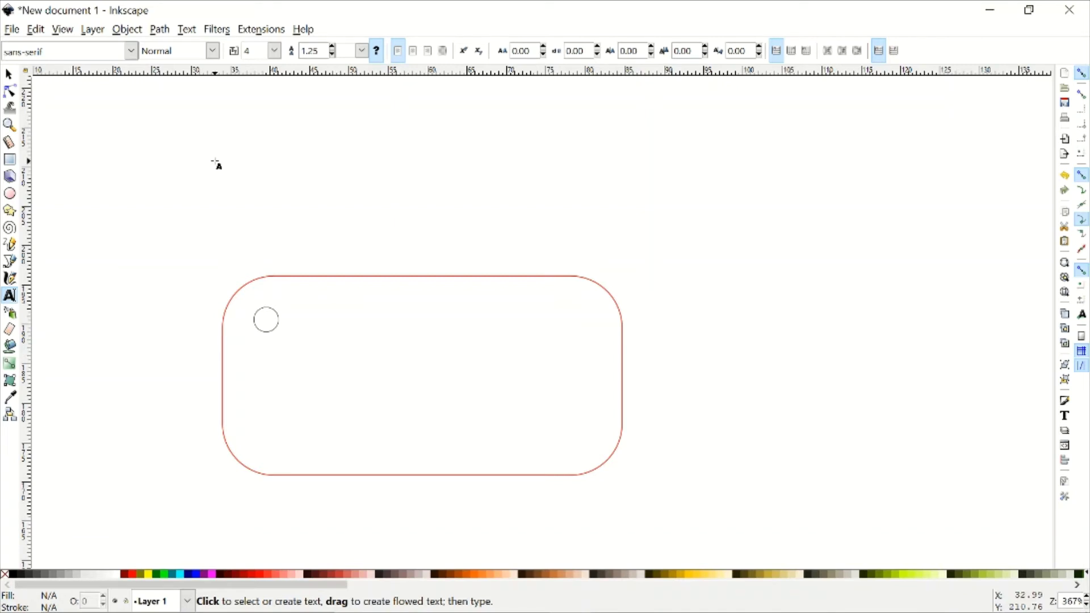
click(259, 191)
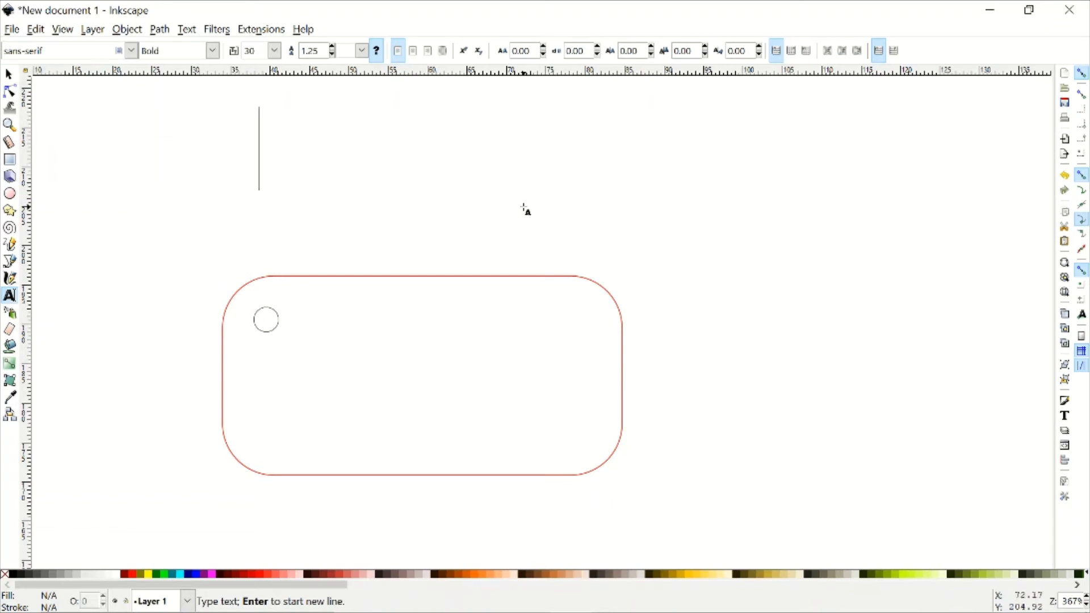
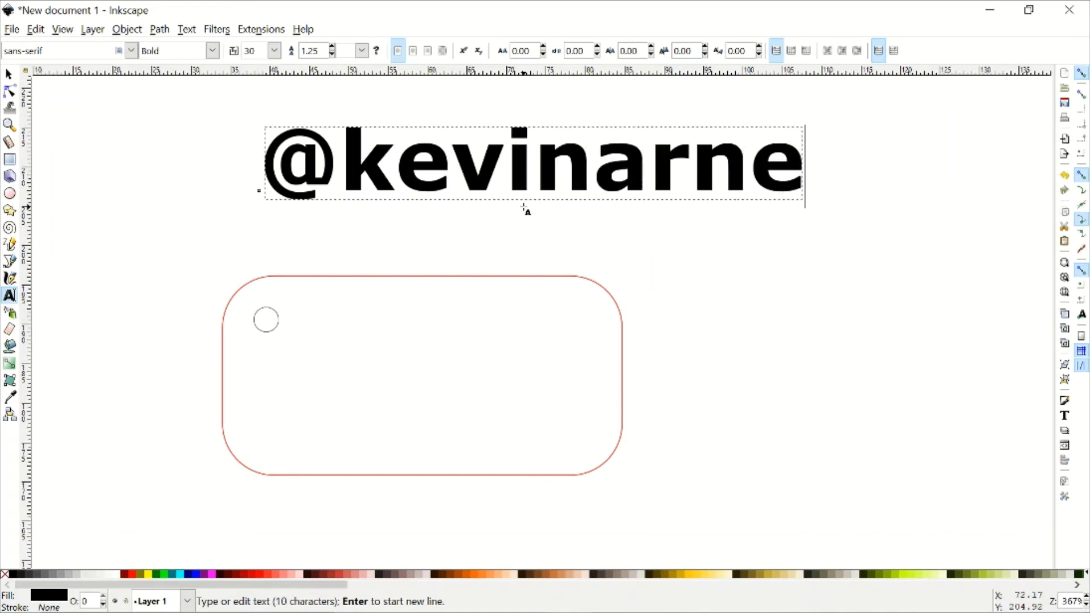
key(Return)
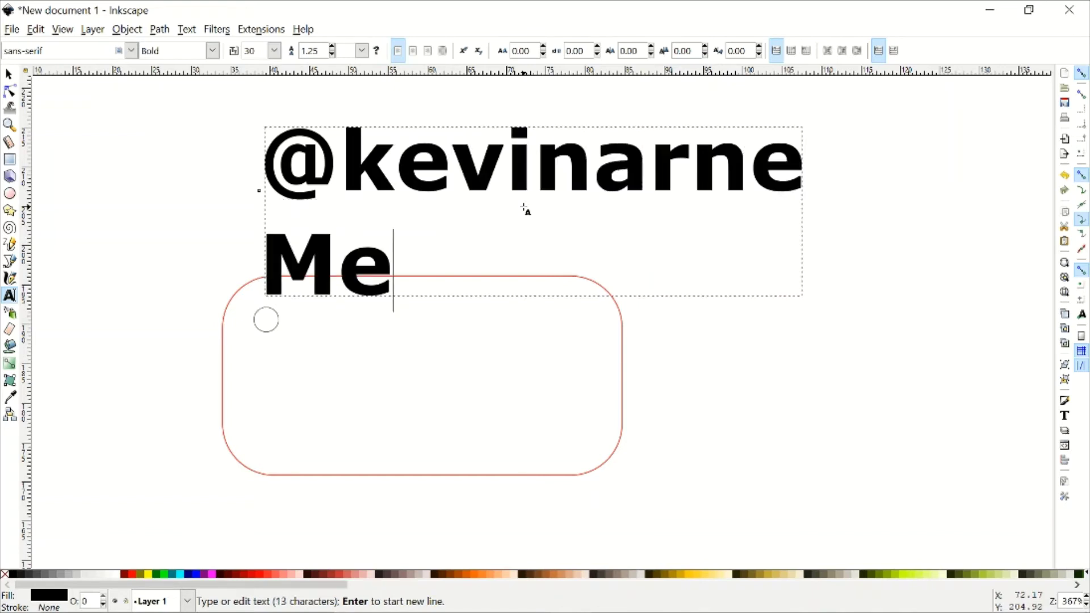
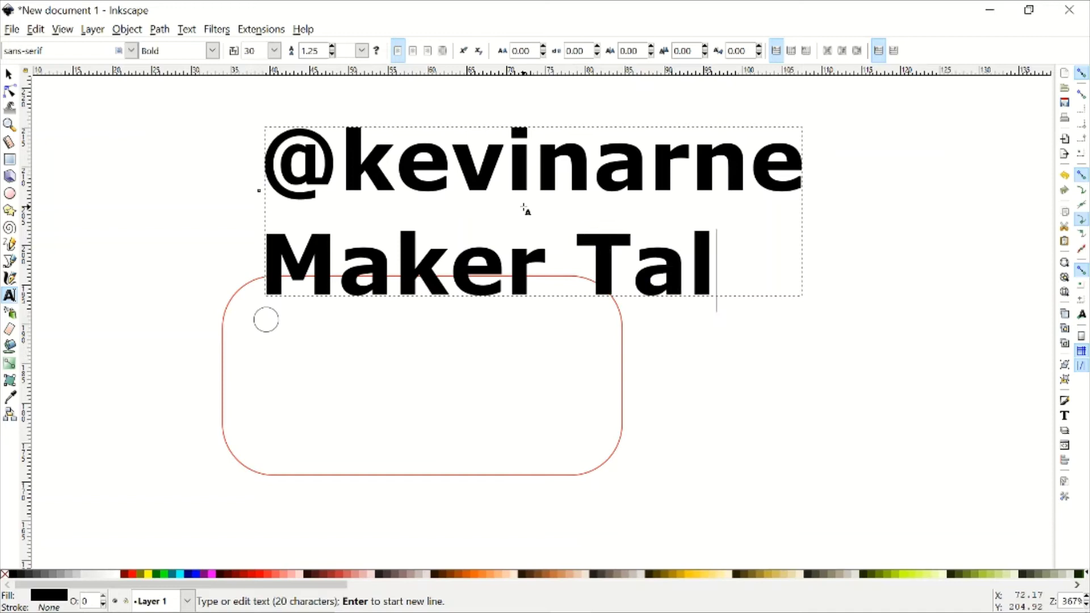
key(BackSpace)
key(BackSpace)
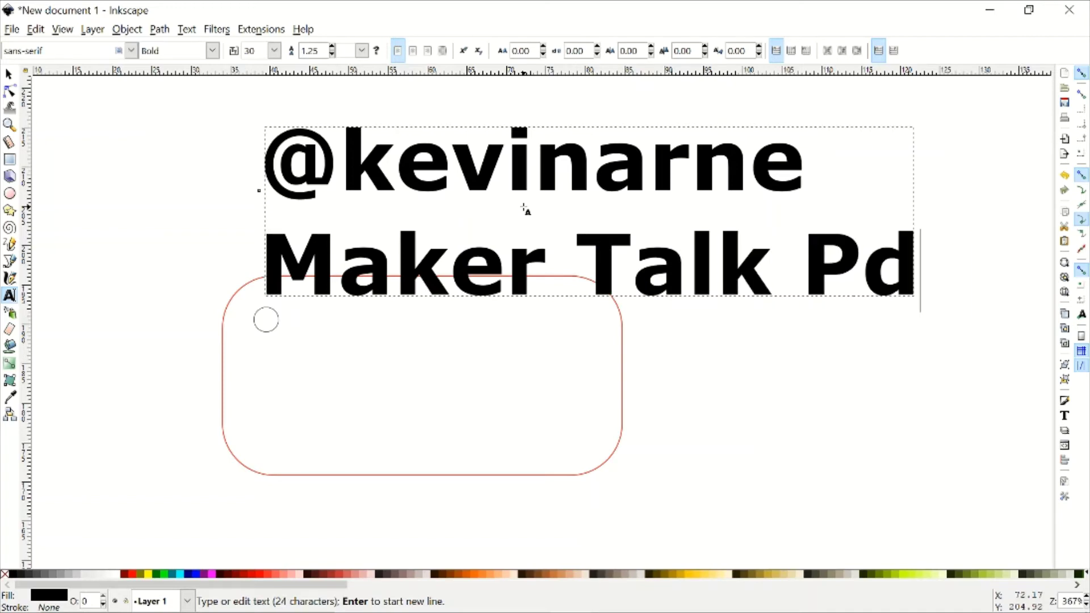
key(BackSpace)
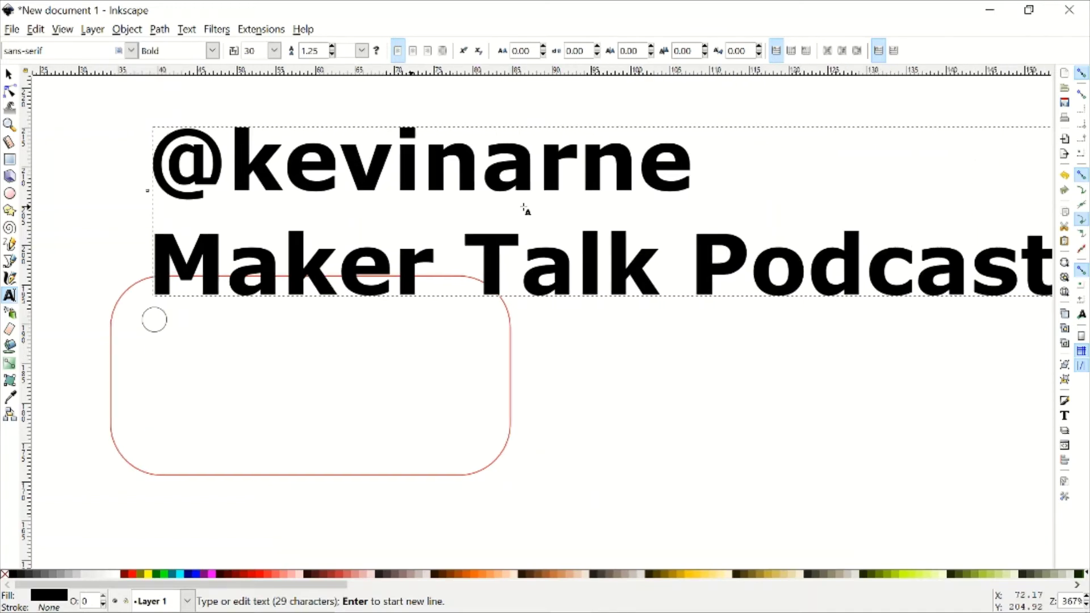
key(Escape)
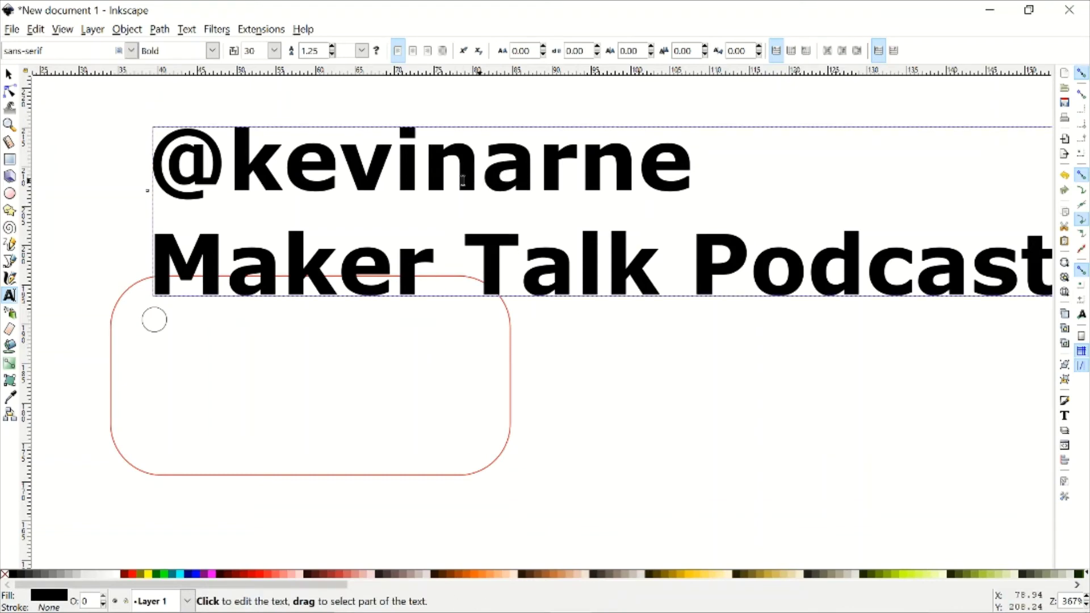
- Set the text font to Comic Sans MS at size 12
click(131, 51)
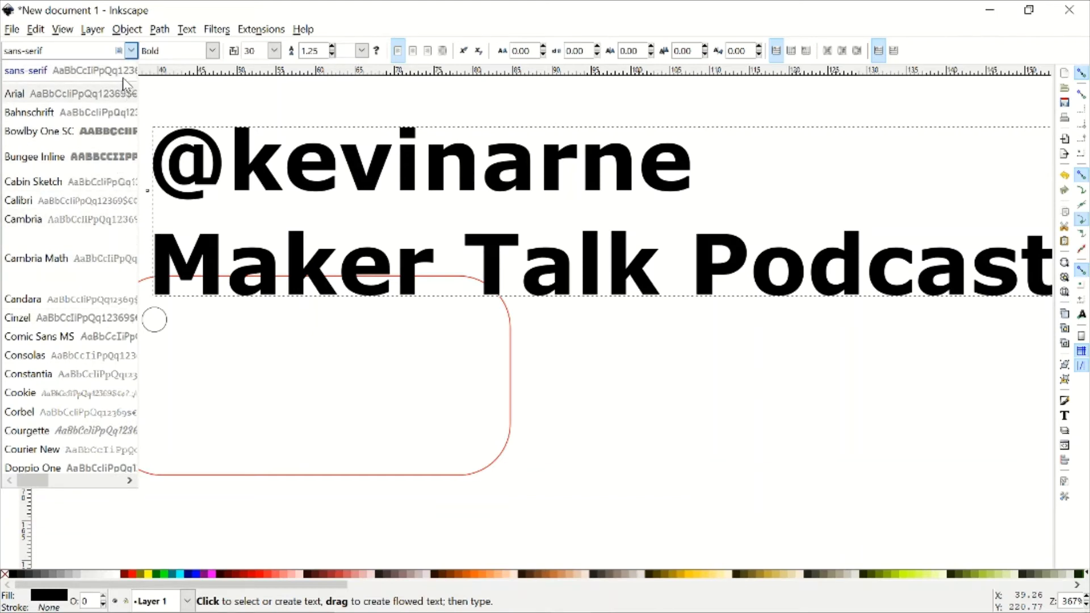
click(133, 52)
click(133, 51)
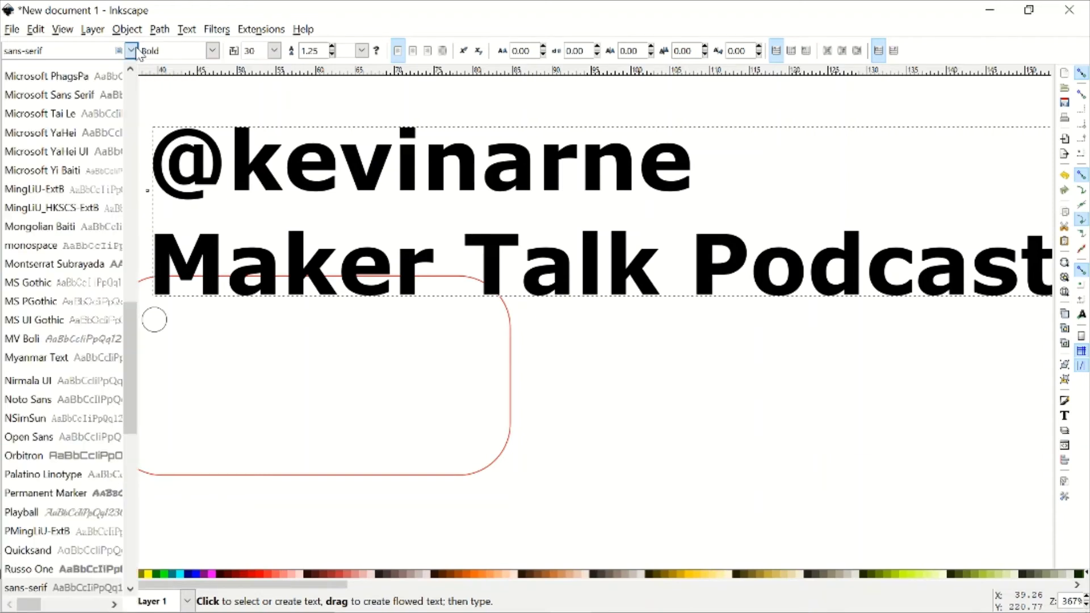
scroll(98, 271, up, 10)
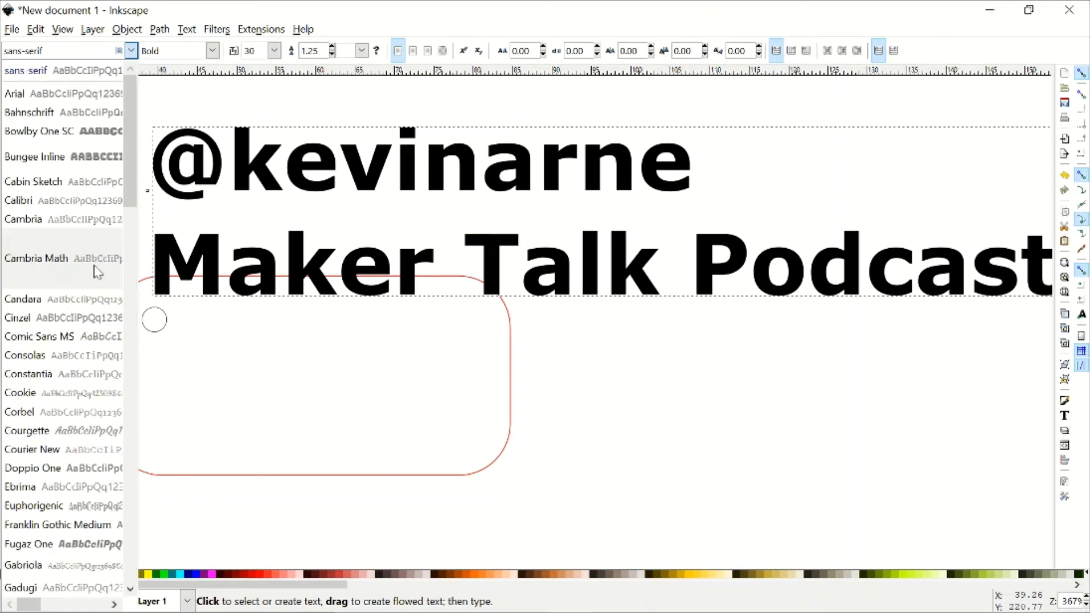
click(61, 339)
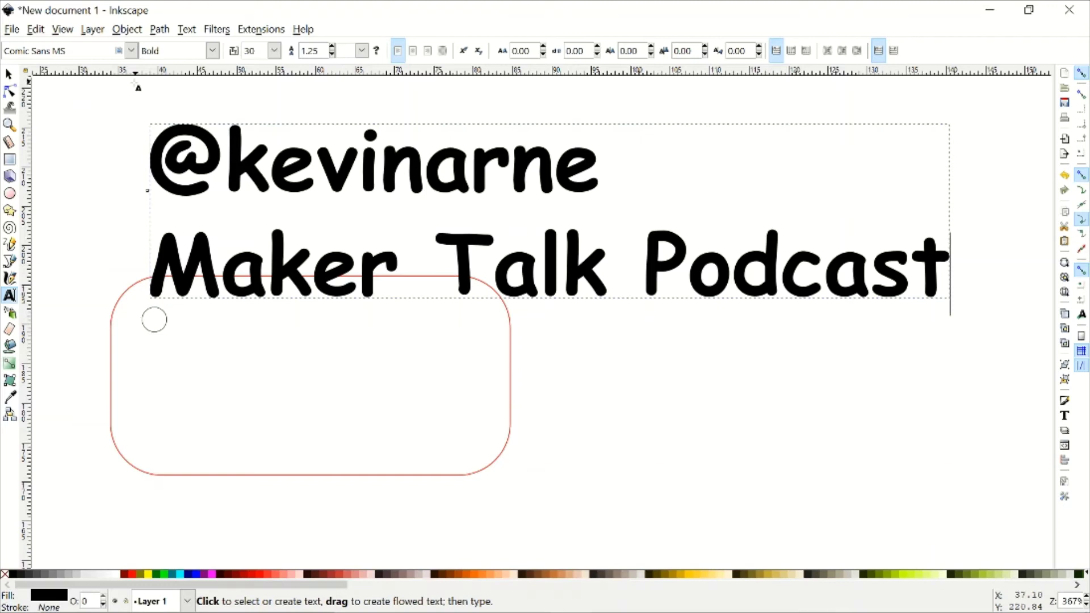
click(274, 50)
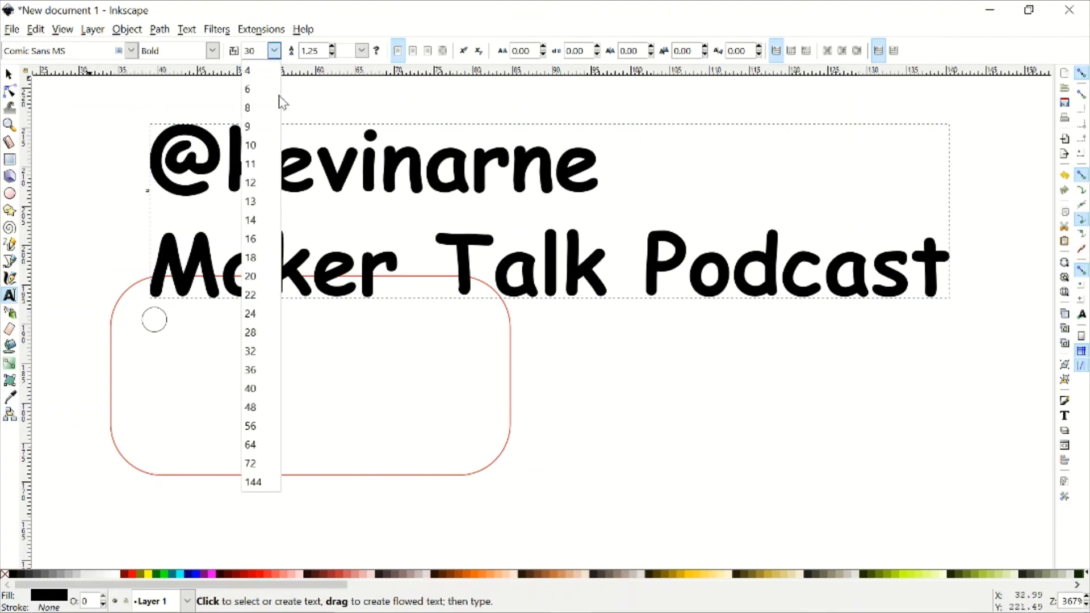
click(251, 201)
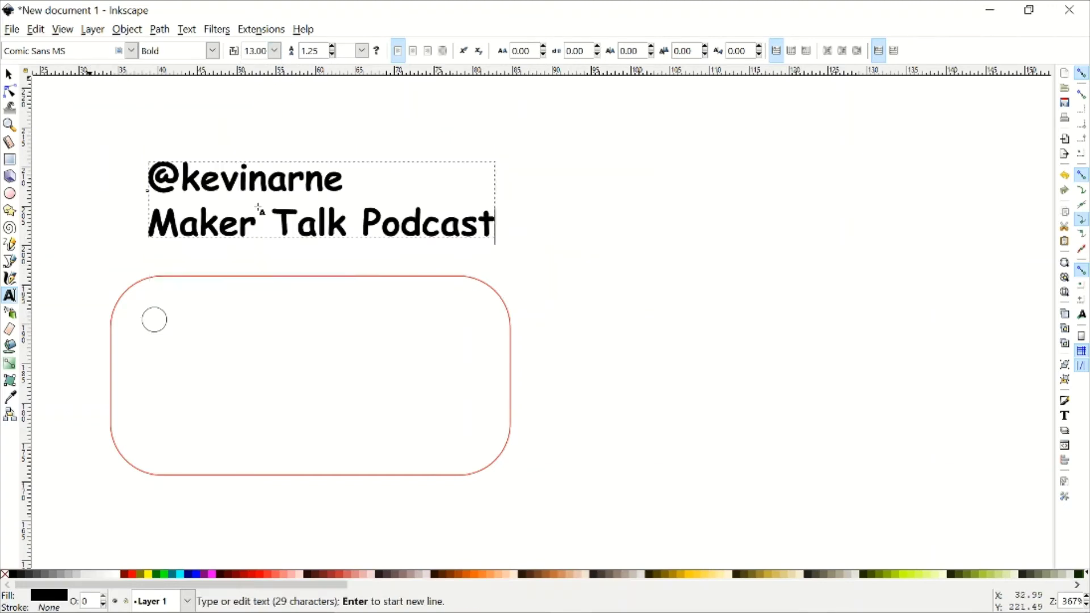
click(276, 52)
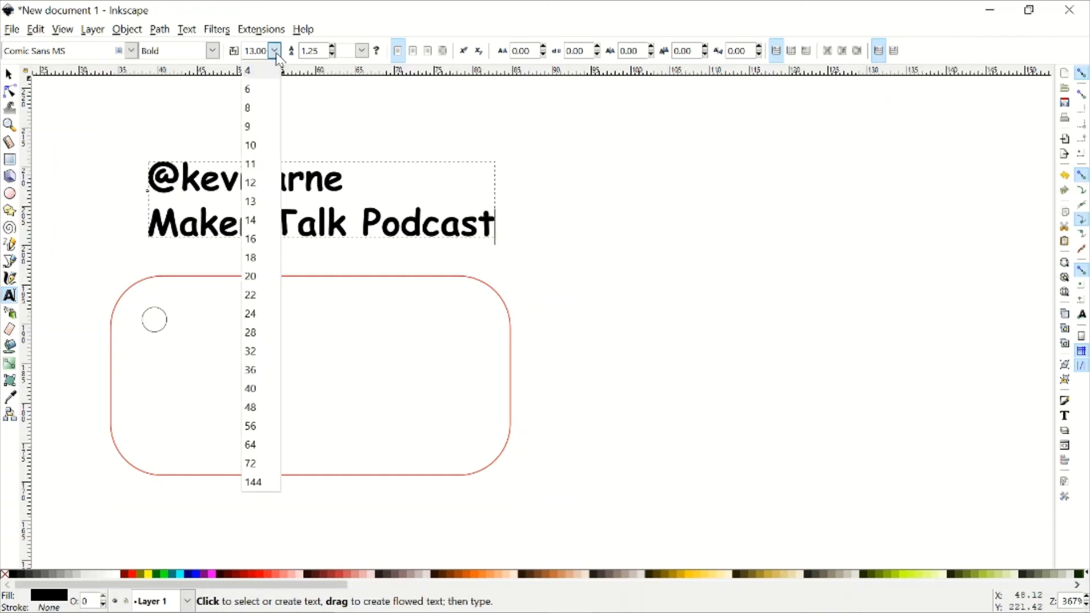
click(251, 182)
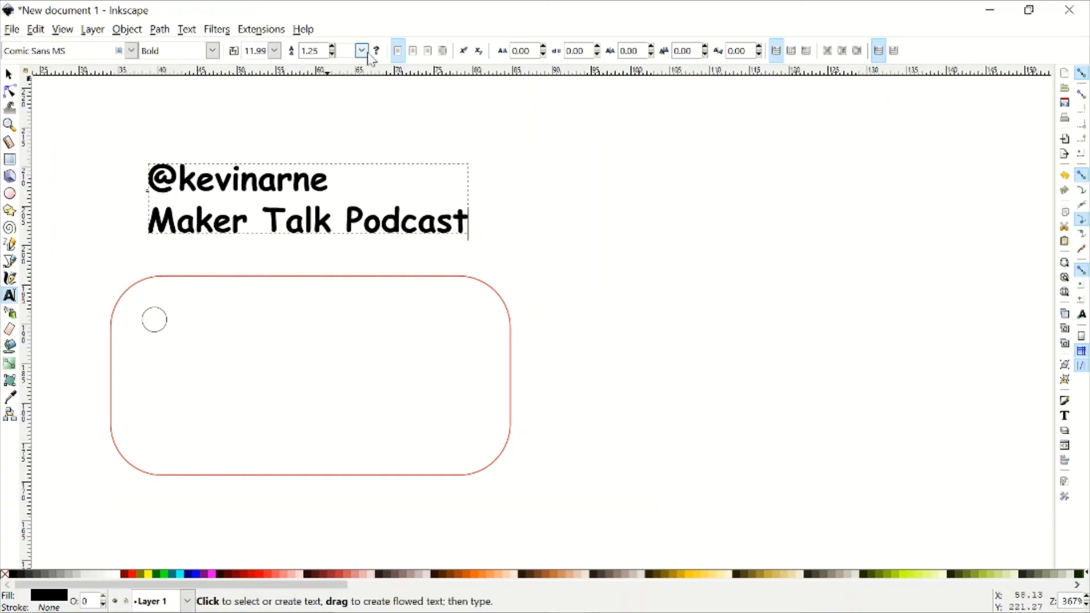
- Centre-align the text lines and keep them bold after trying Italic and Normal styles
click(411, 57)
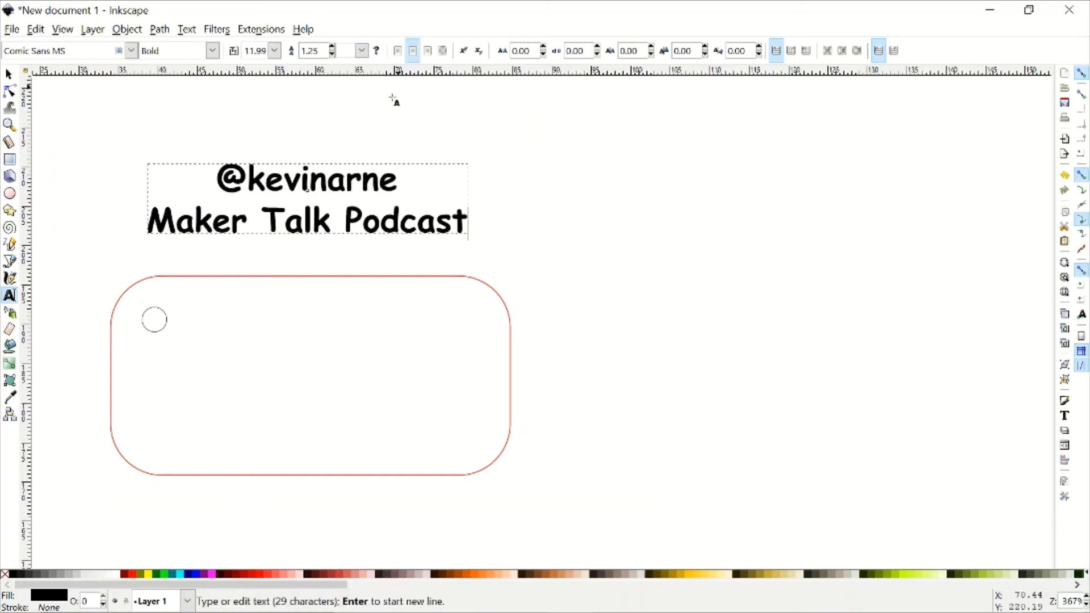
click(212, 50)
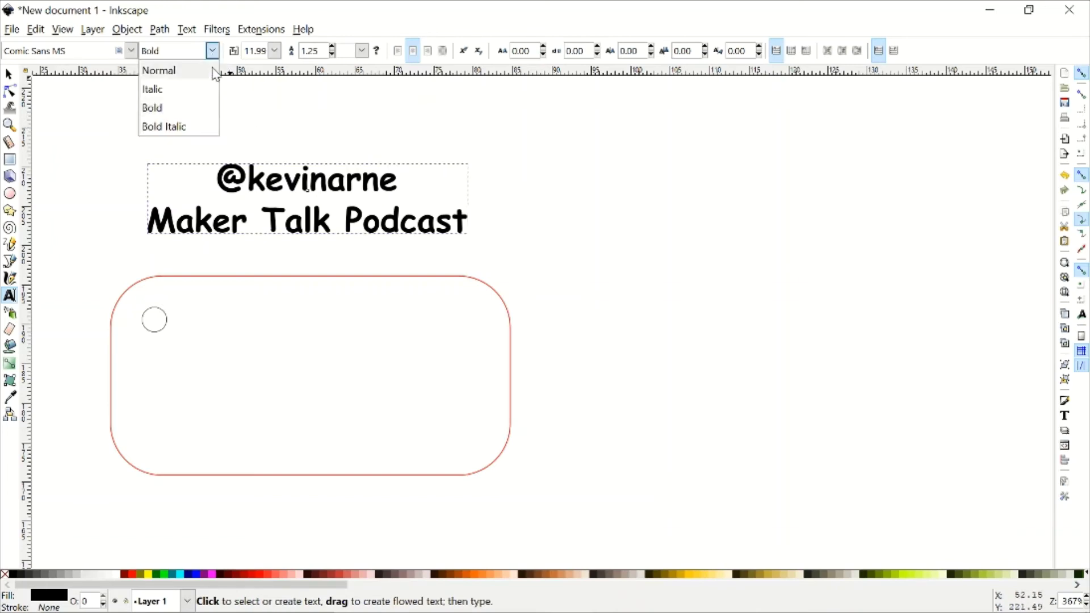
click(209, 88)
click(212, 50)
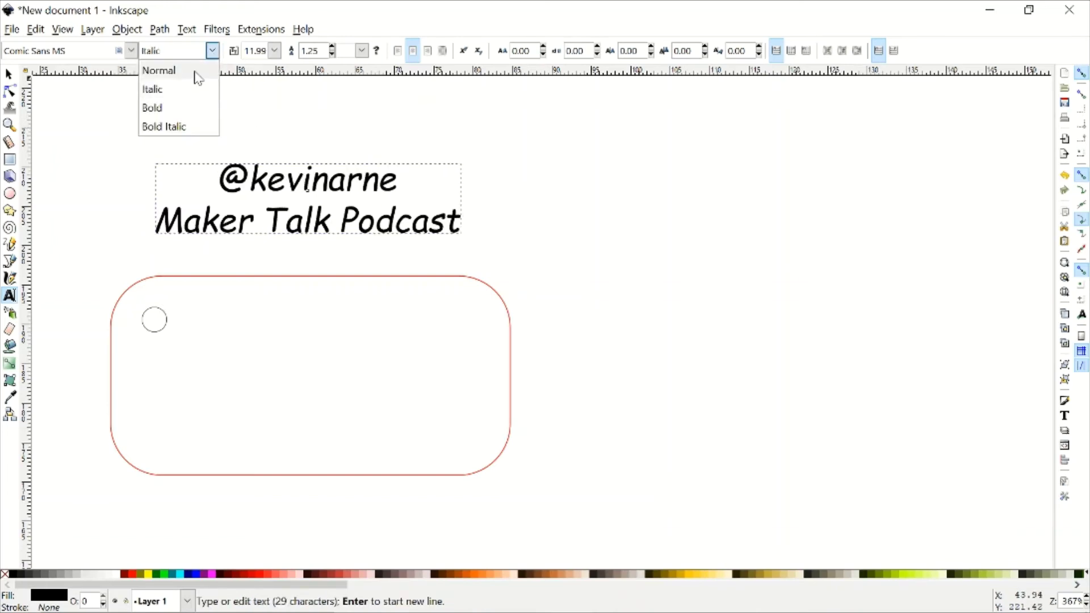
click(195, 69)
click(212, 50)
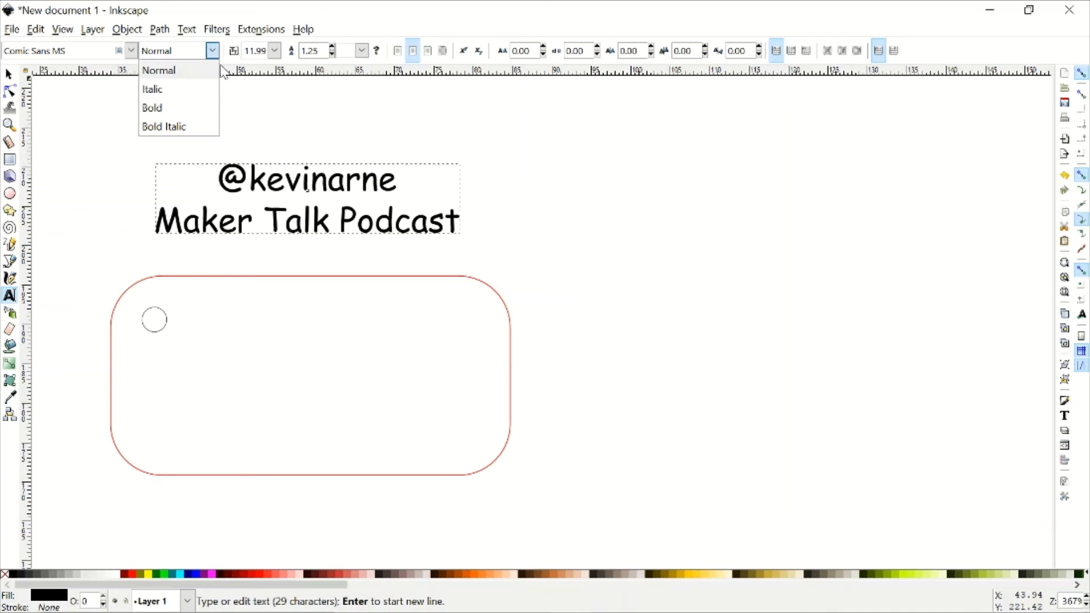
click(196, 107)
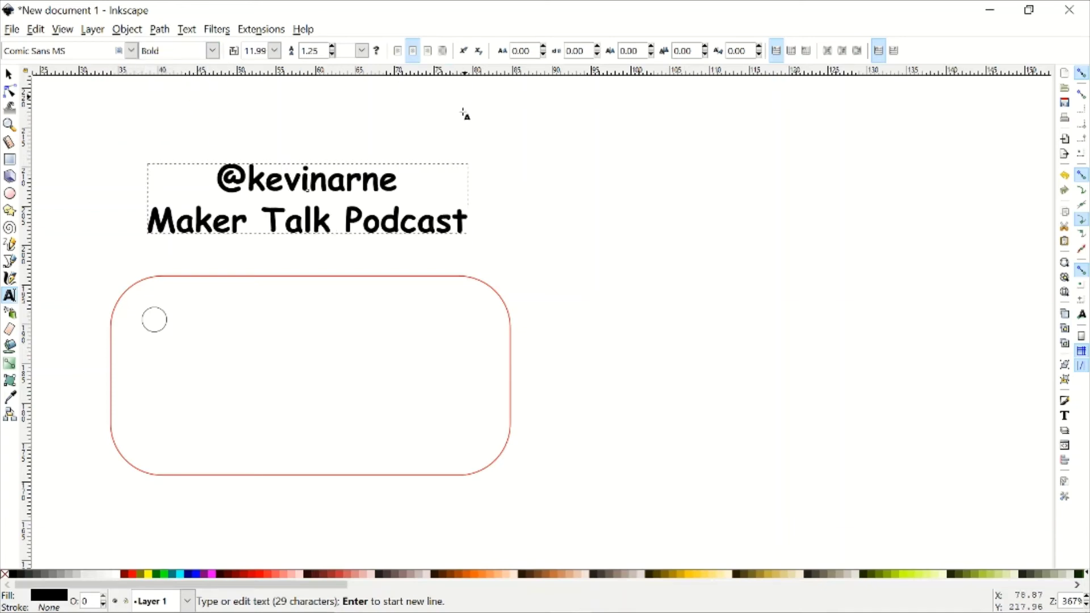
- Move the text down onto the red tag and tilt it about 25° counter-clockwise
click(8, 74)
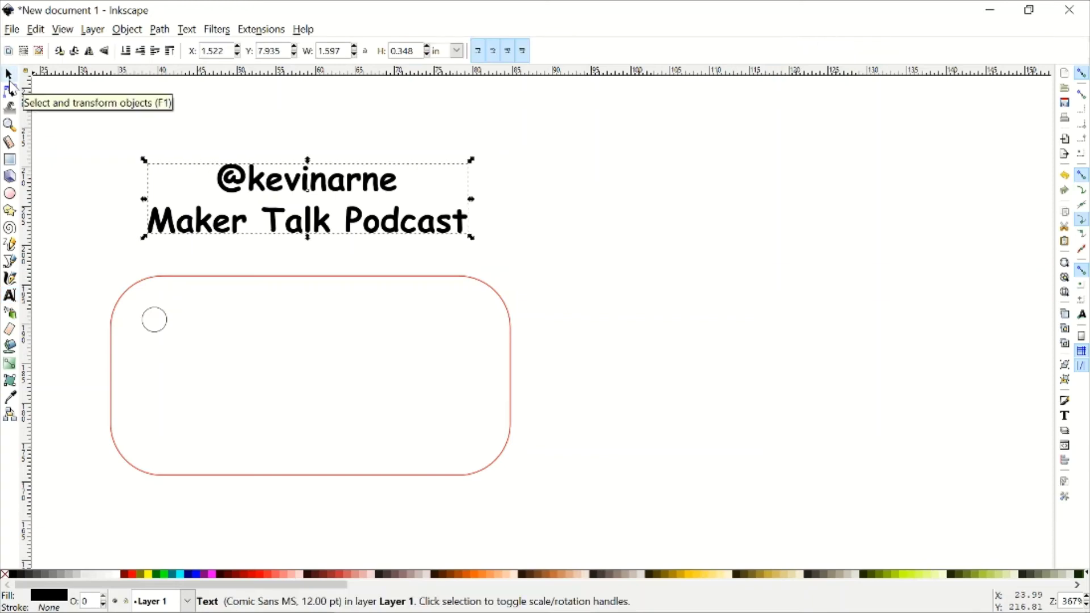
drag(258, 187, 256, 352)
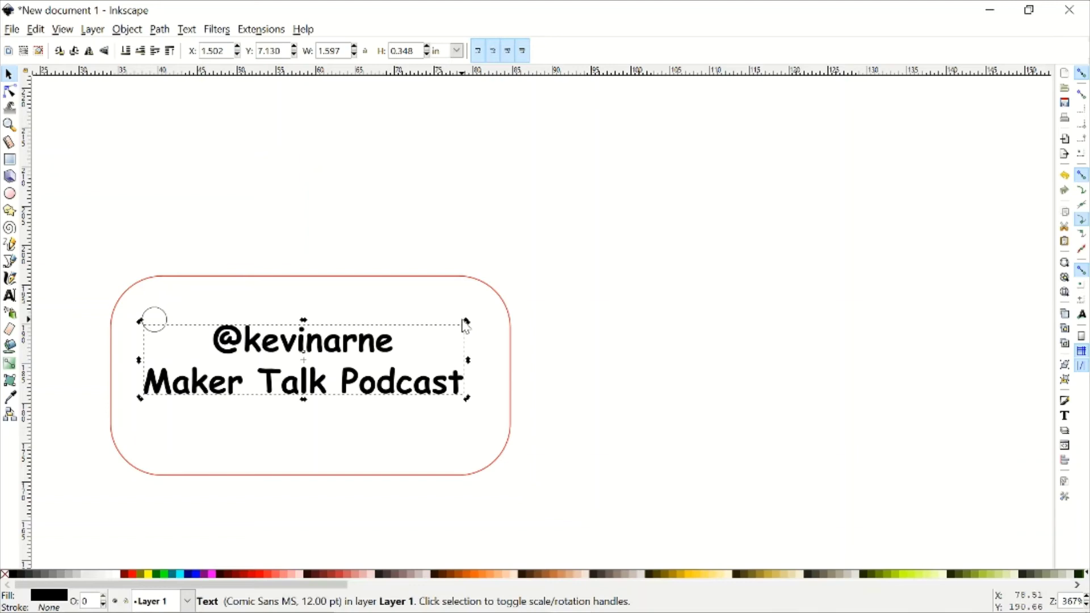
drag(466, 328, 402, 288)
drag(361, 328, 324, 328)
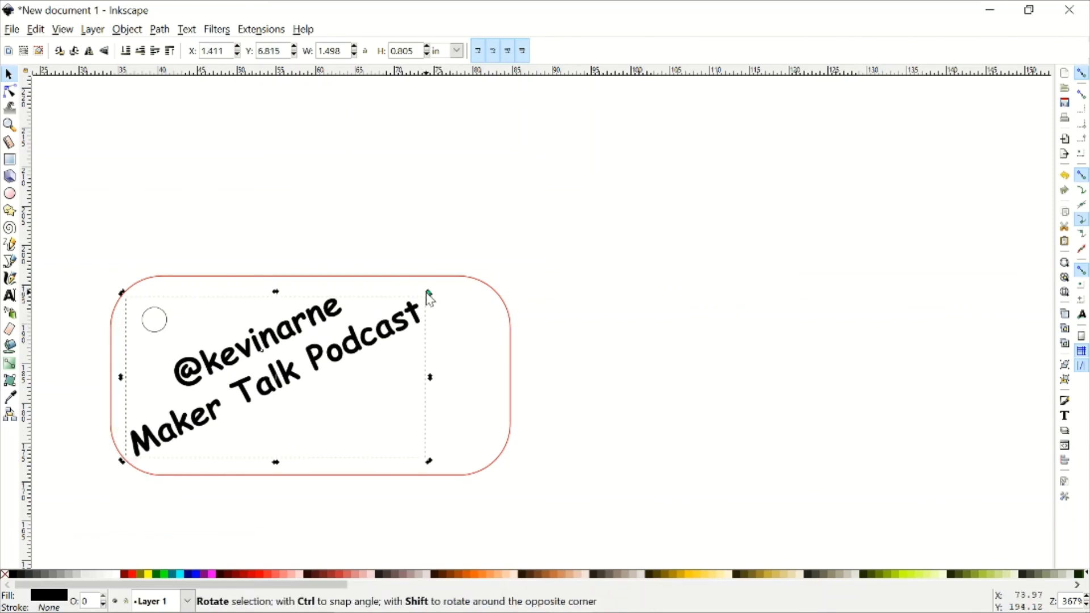
drag(426, 294, 417, 295)
click(413, 292)
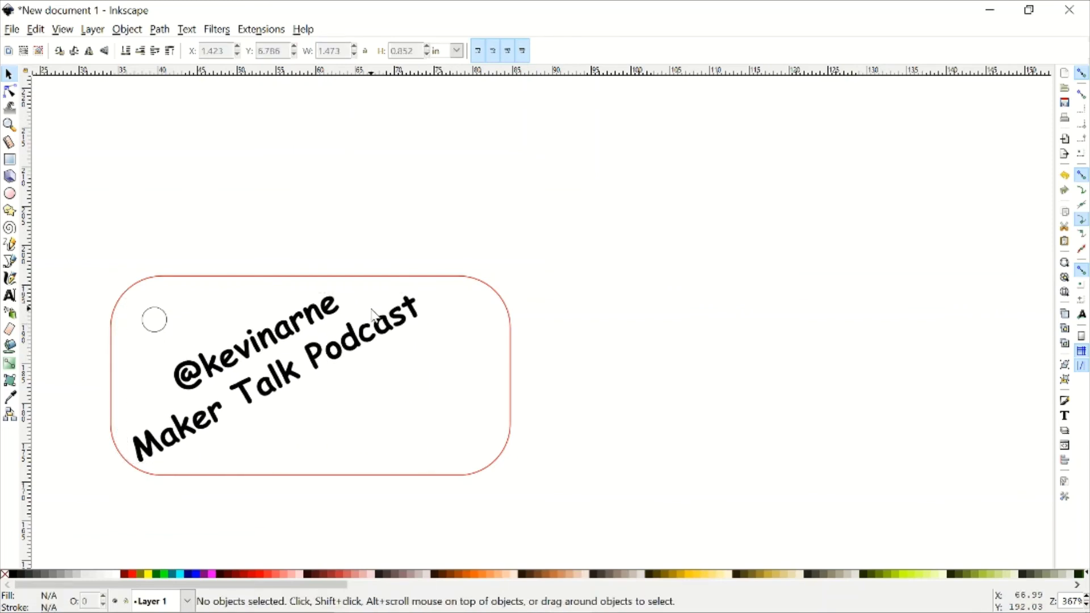
- Rotate the text a few more degrees and nudge it up and left on the tag
click(375, 319)
click(407, 309)
click(415, 309)
key(t)
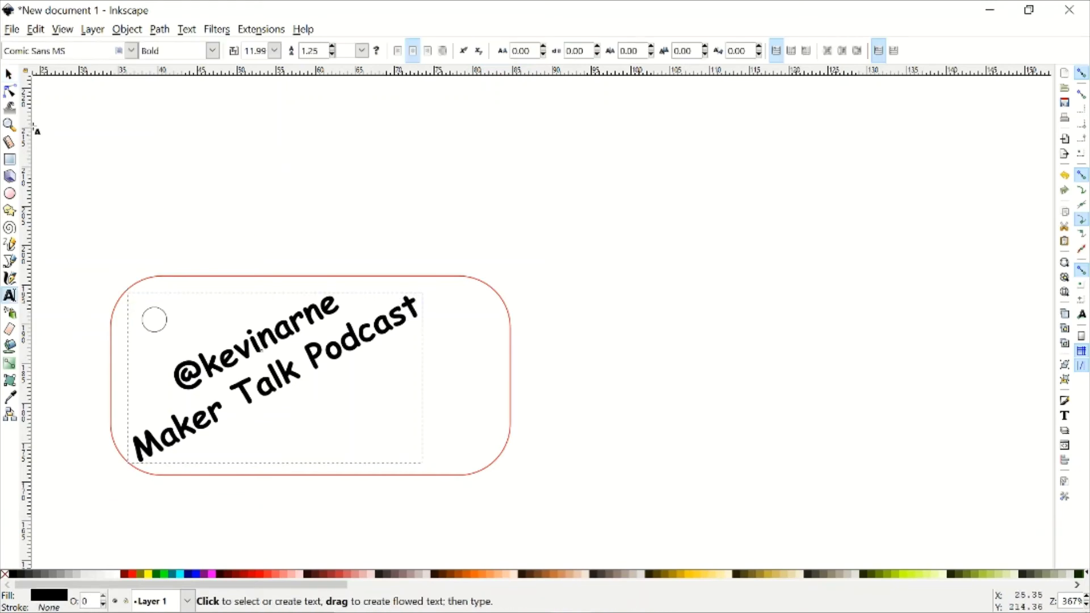
click(9, 74)
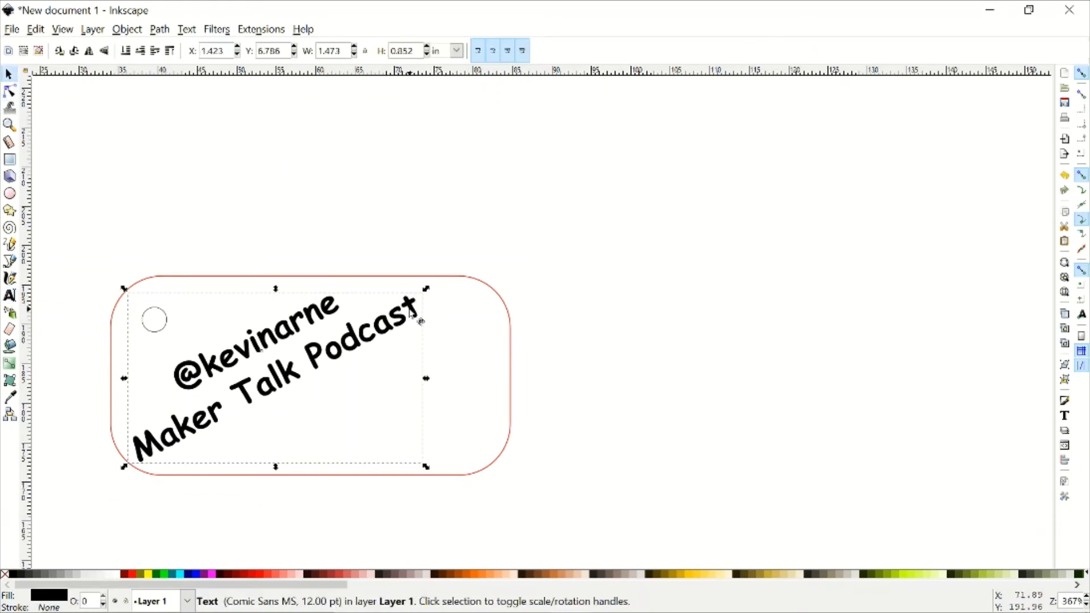
click(419, 311)
drag(427, 293, 412, 281)
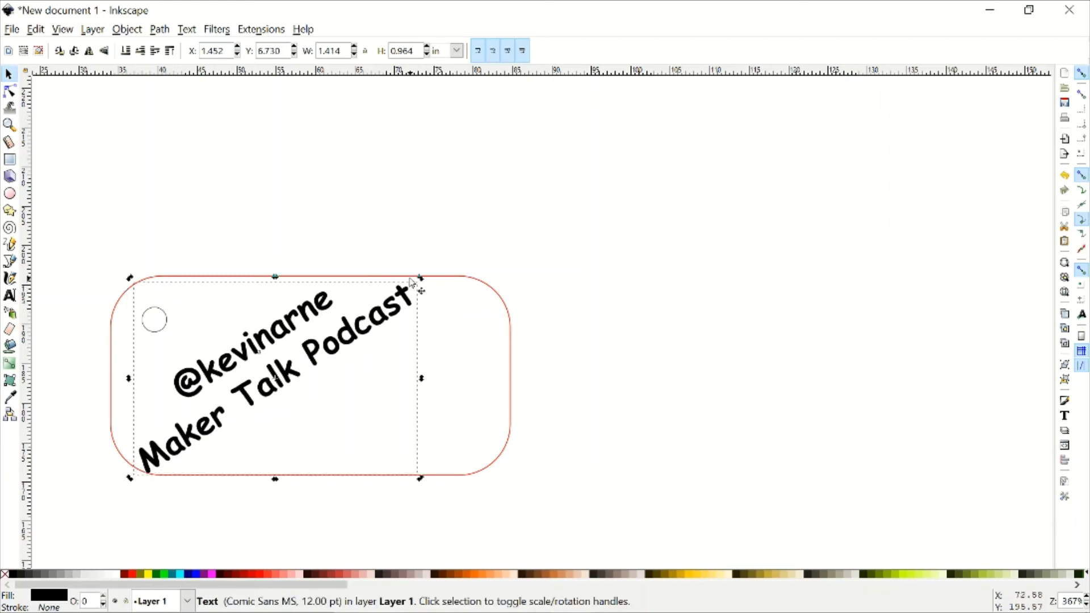
drag(316, 354, 306, 343)
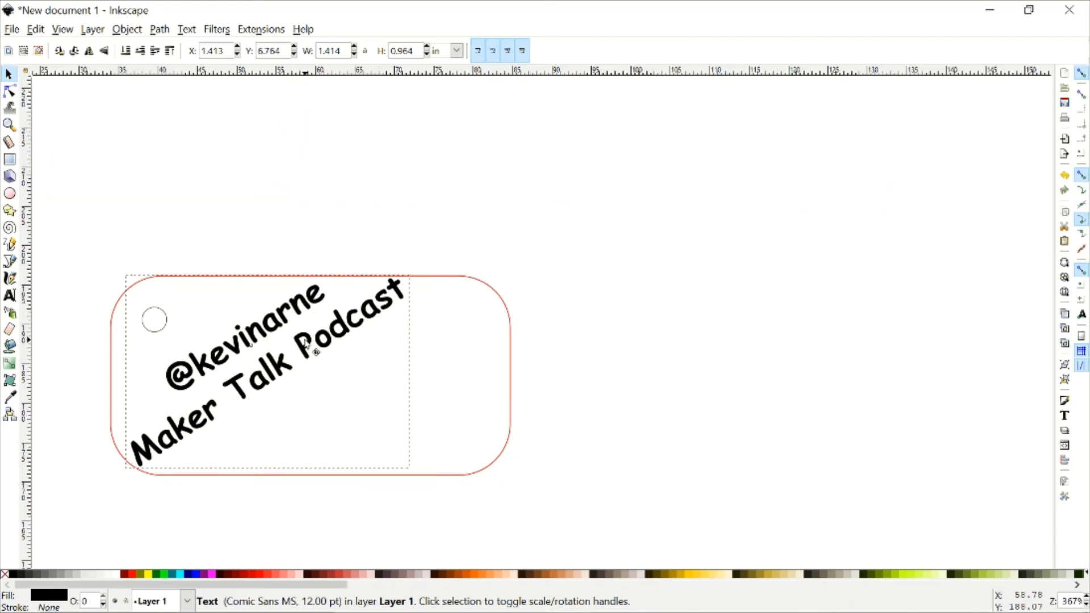
- Convert the tilted text with Path > Object to Path into a 26-object letter group
click(453, 191)
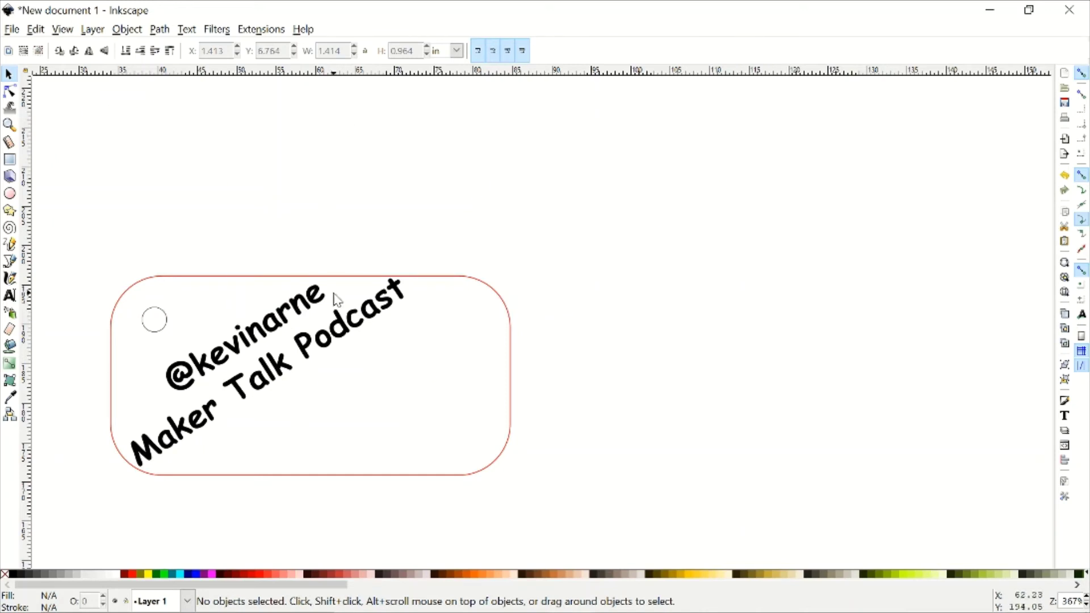
click(287, 311)
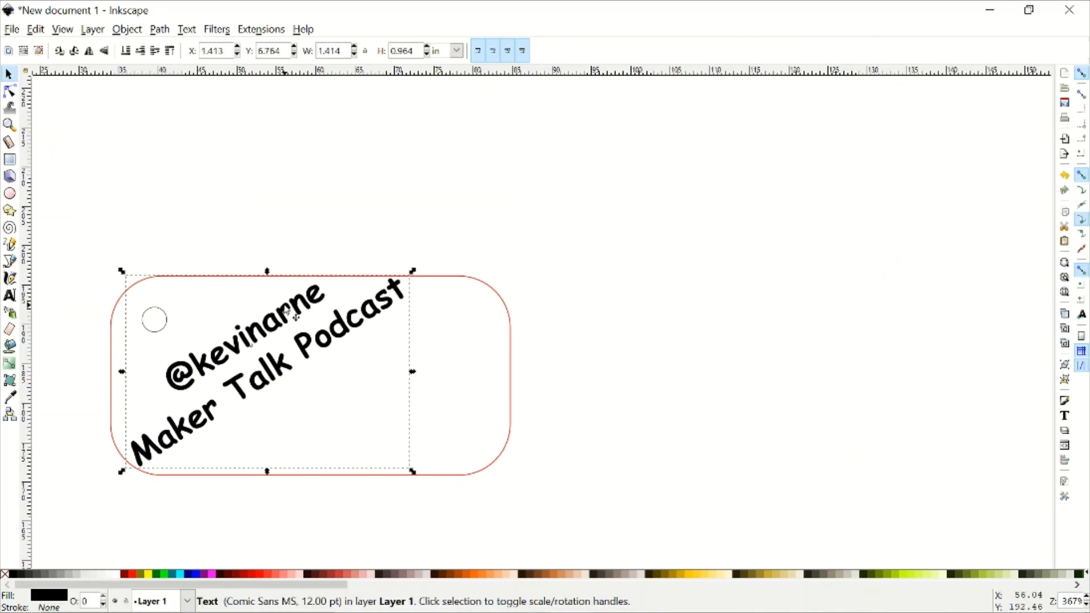
click(9, 296)
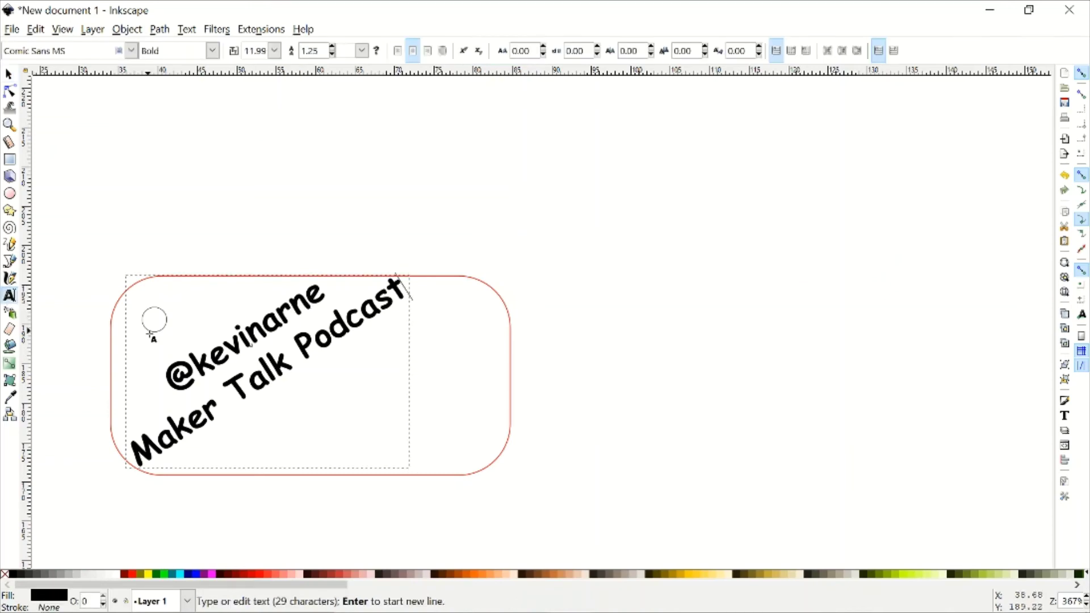
double_click(275, 352)
click(229, 310)
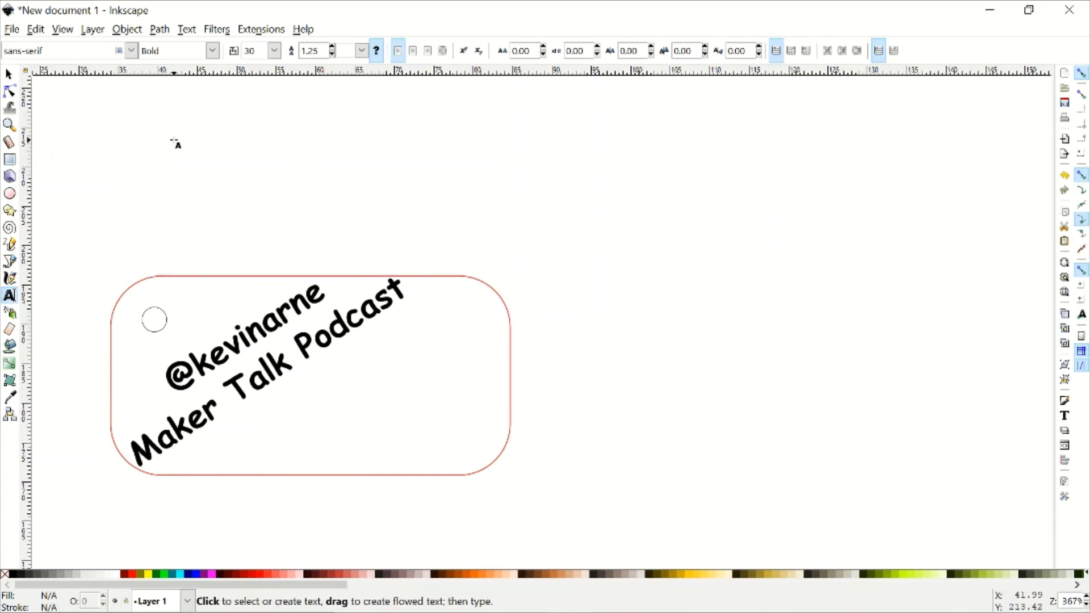
key(F1)
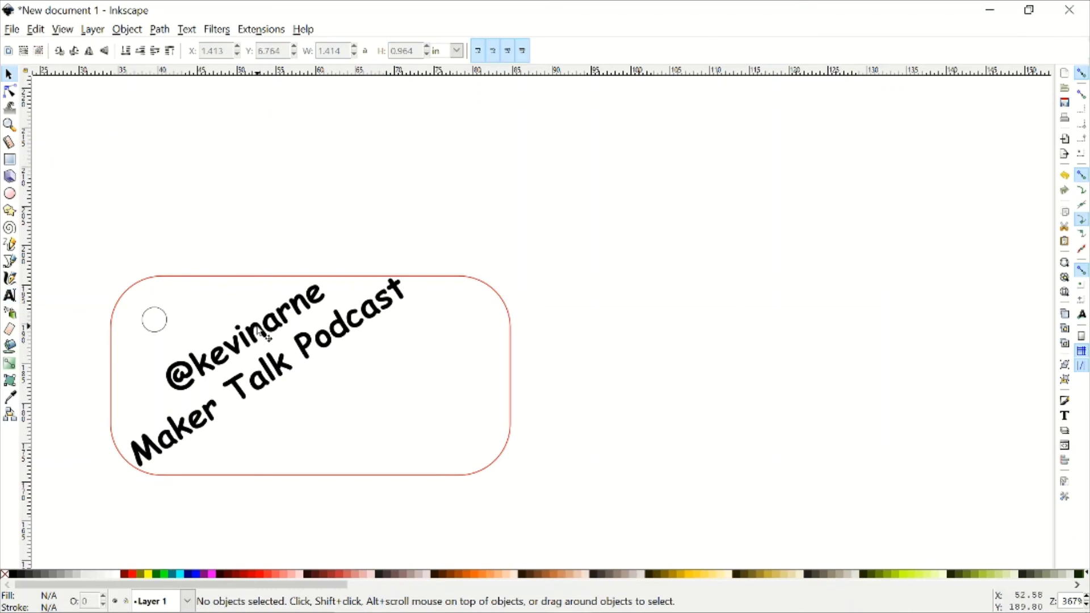
click(260, 331)
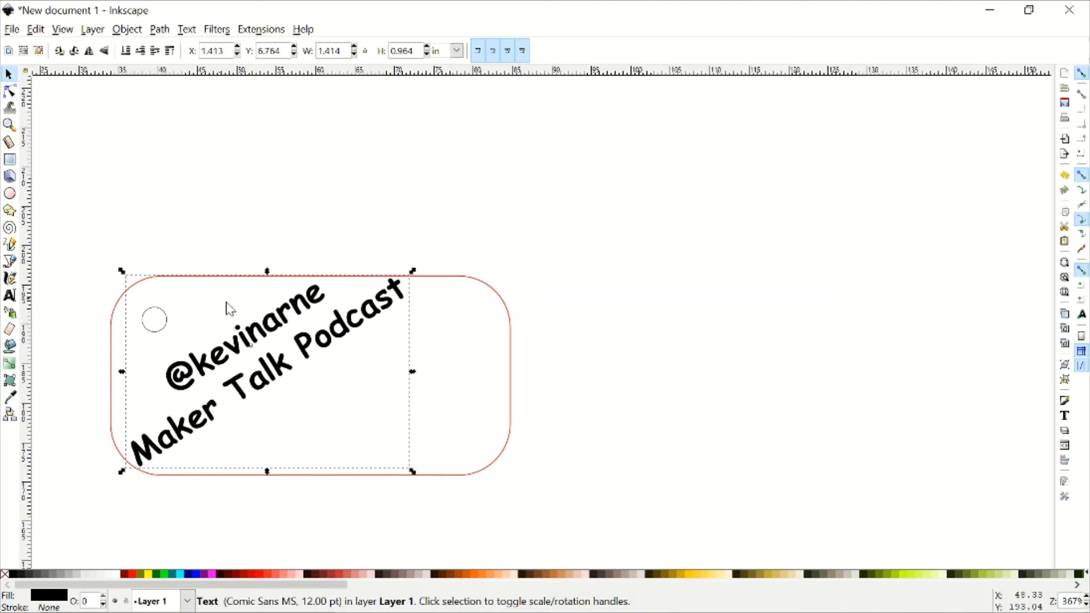
click(159, 29)
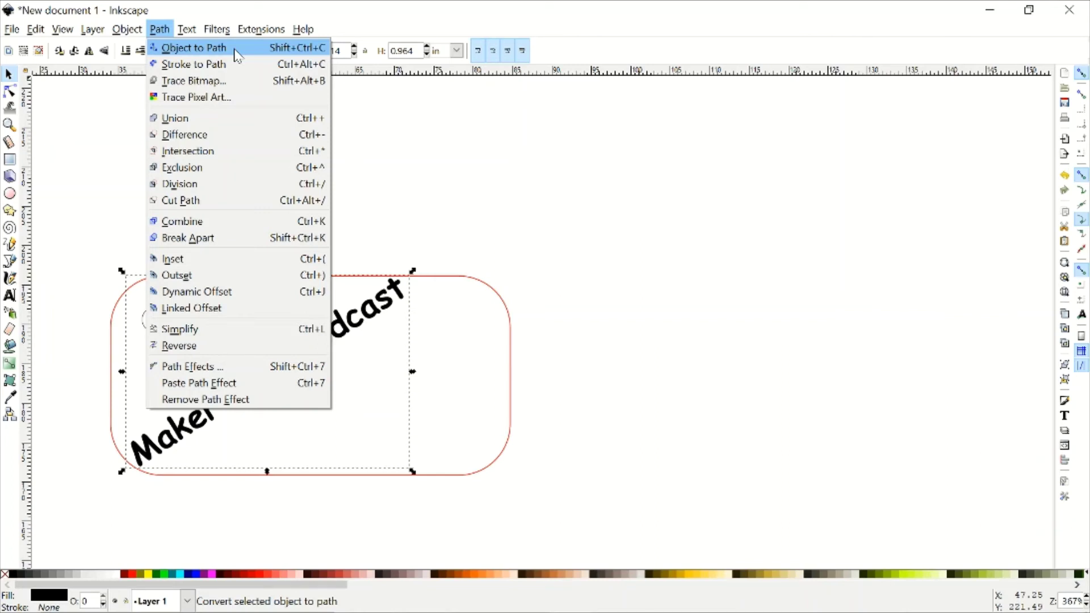
click(237, 54)
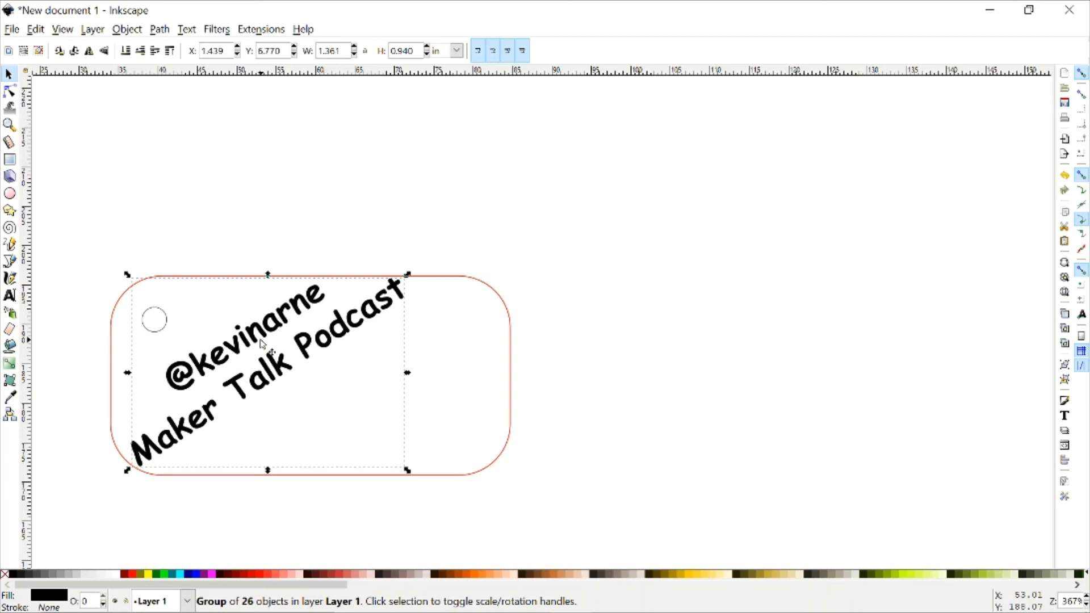
double_click(257, 340)
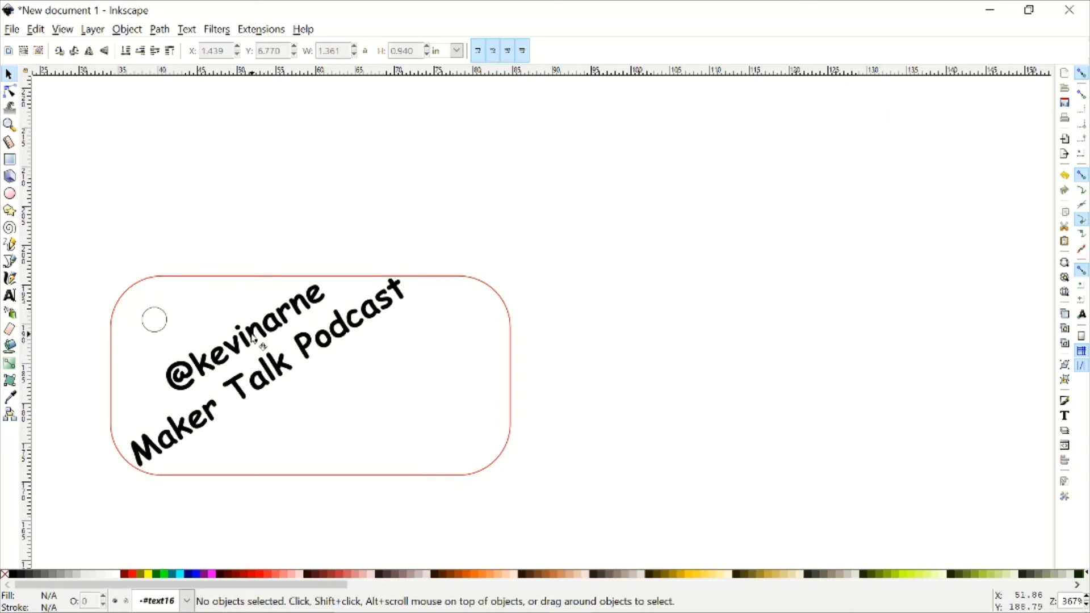
click(255, 339)
double_click(255, 339)
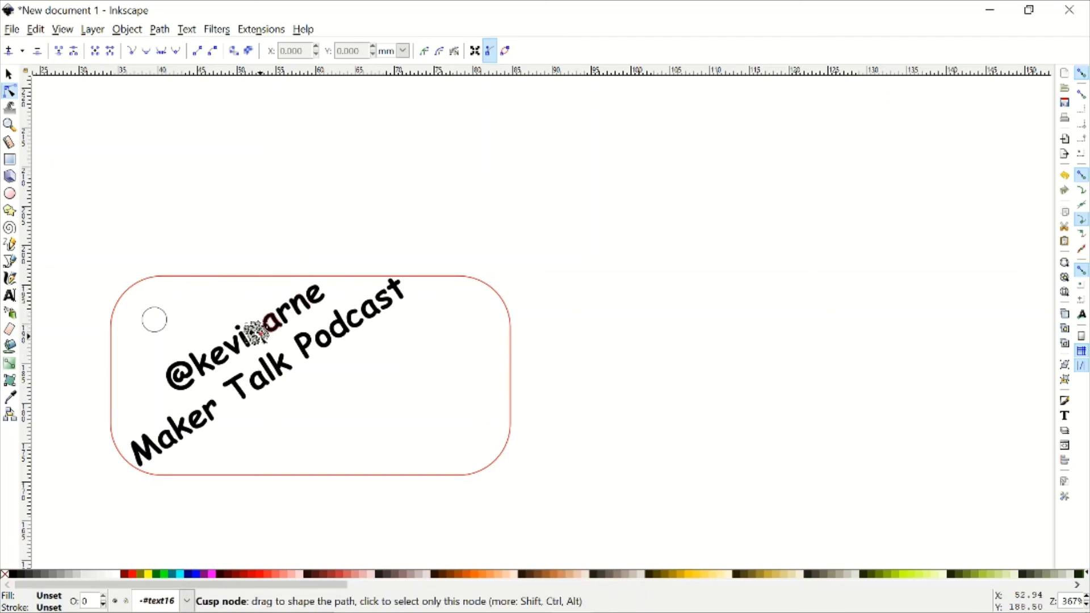
click(254, 332)
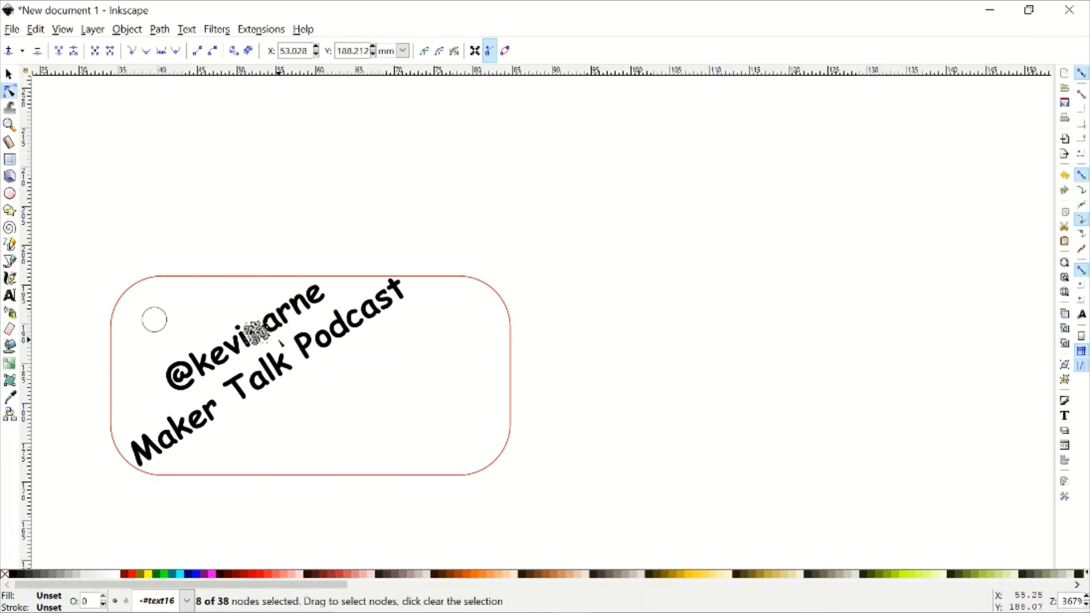
scroll(280, 362, up, 3)
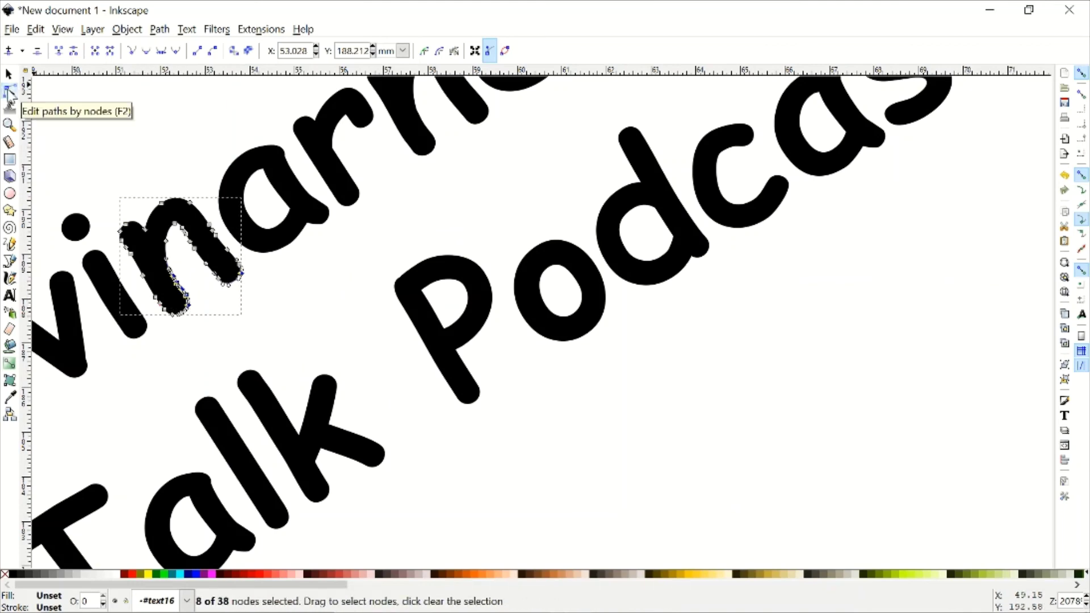
scroll(411, 340, down, 3)
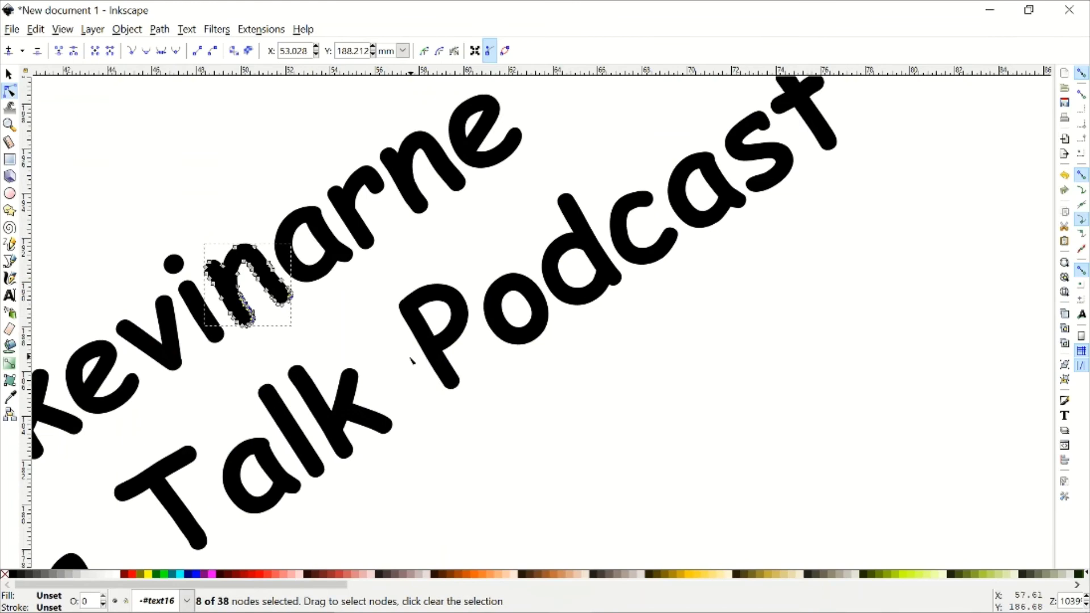
scroll(405, 314, down, 2)
scroll(405, 314, left, 1)
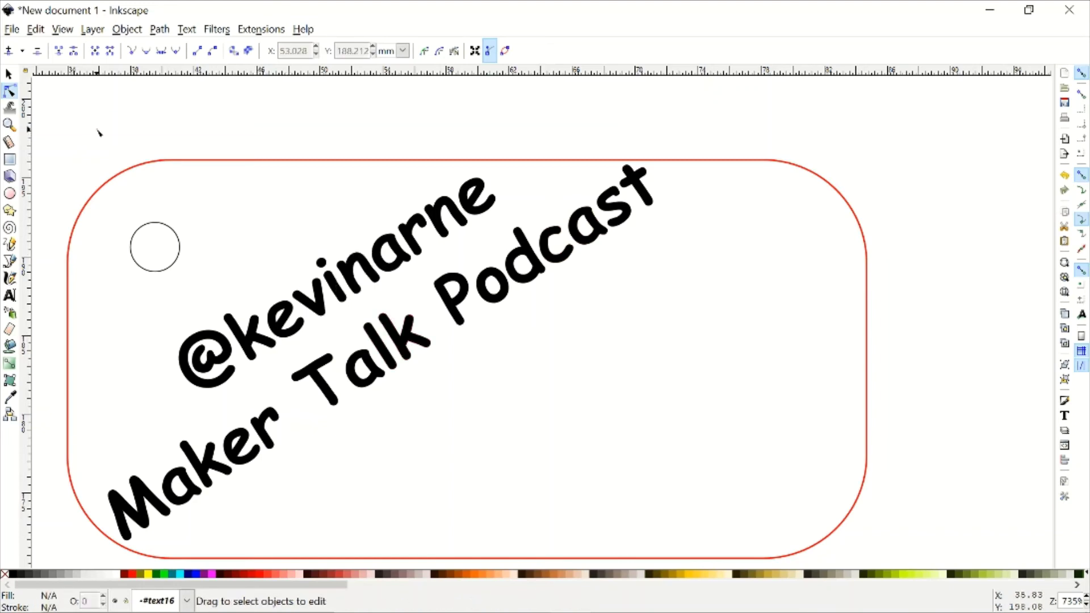
key(s)
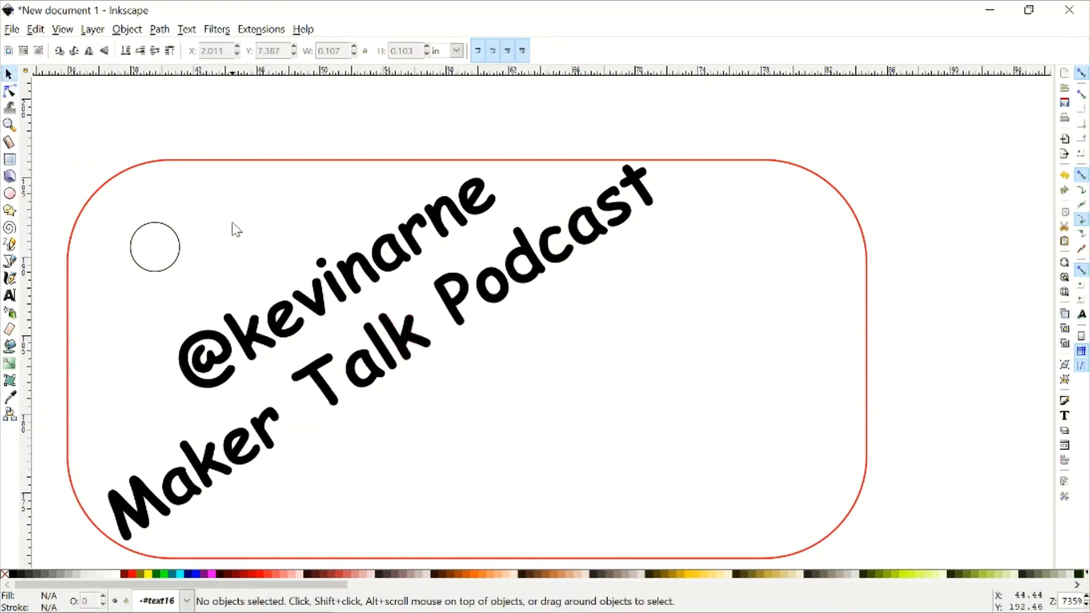
- Fill all the lettering paths lime green, excluding the black hole circle from the selection
click(277, 344)
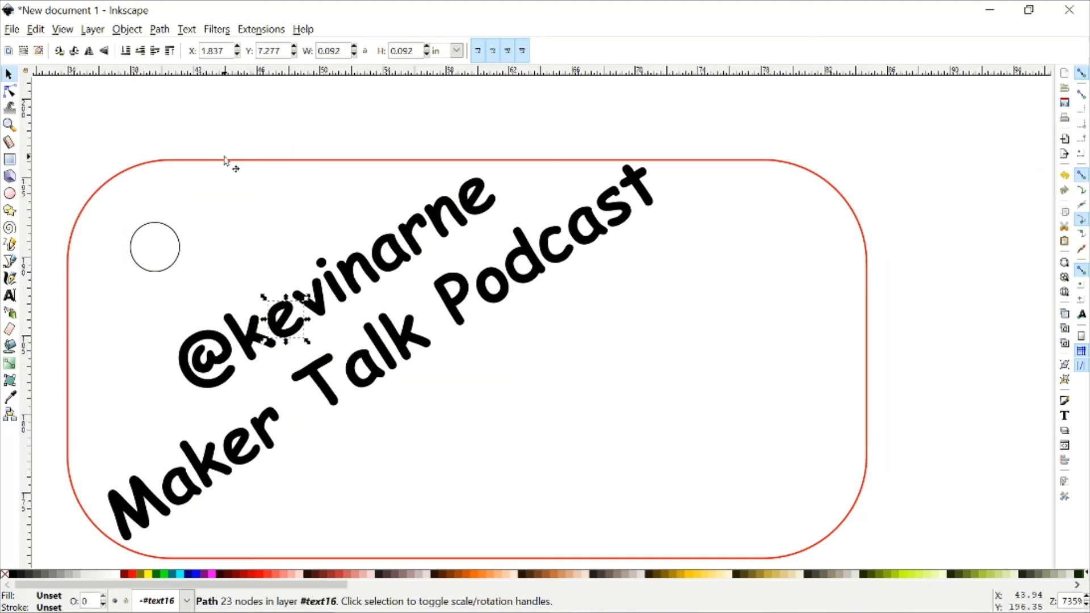
drag(52, 116, 769, 551)
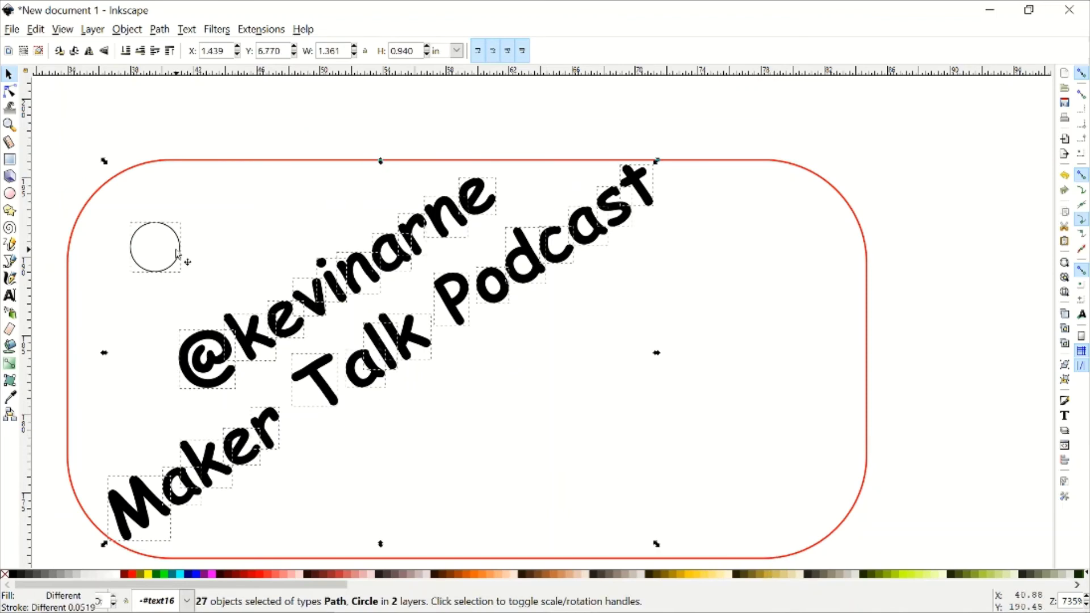
key(shift)
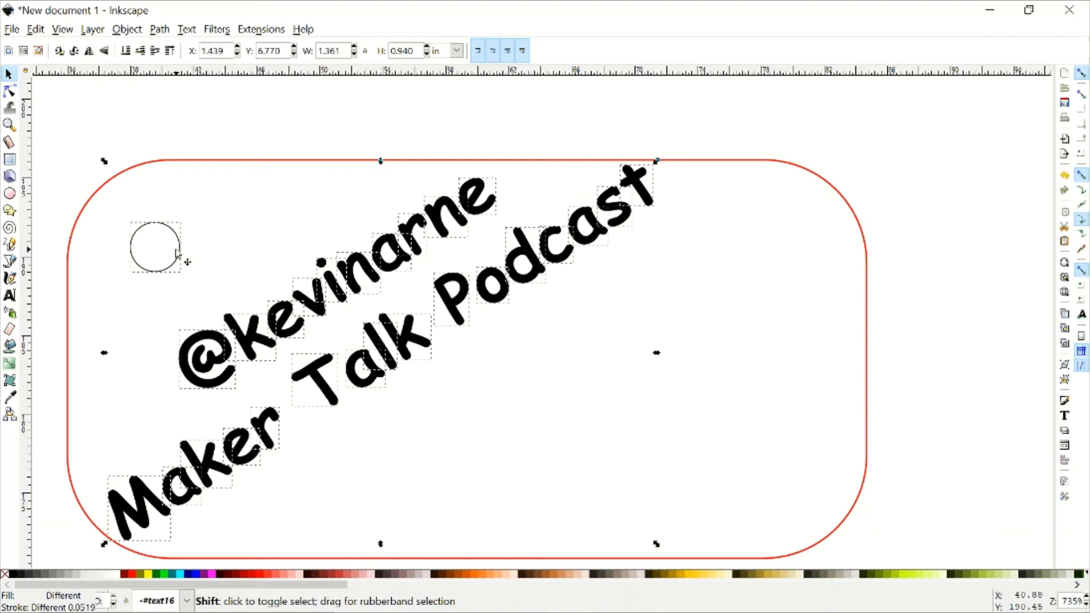
shift+click(177, 253)
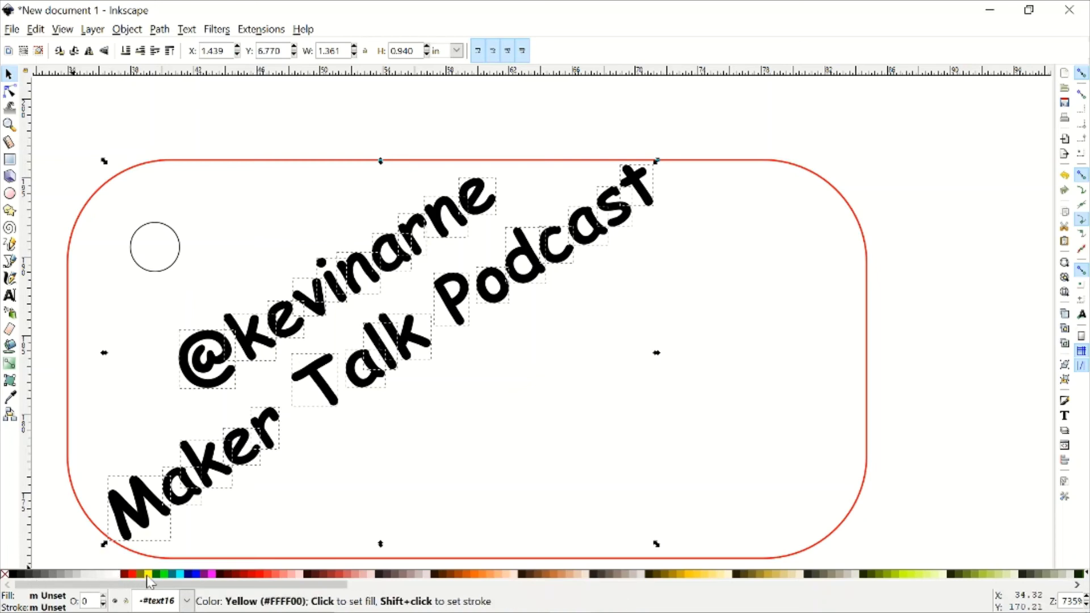
click(164, 575)
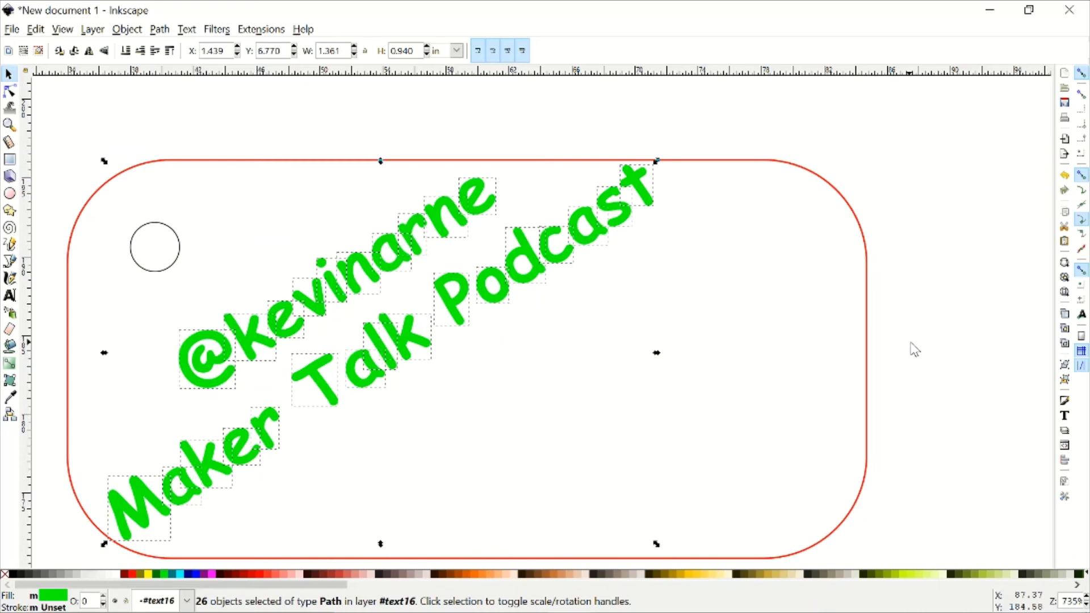
click(940, 330)
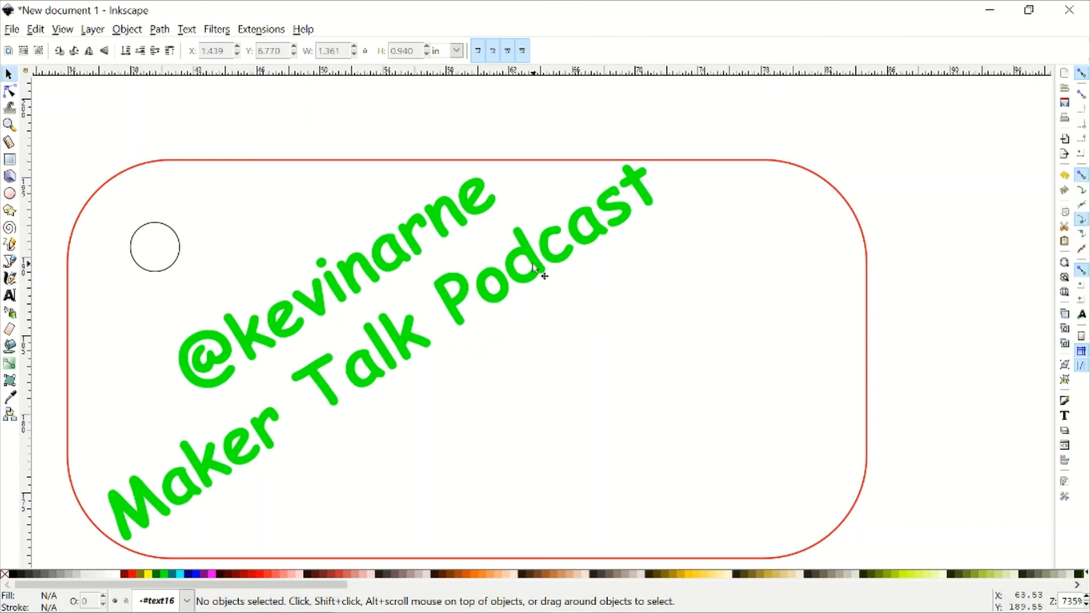
- Zoom out to view the whole tag with its green lettering, then open the File menu
scroll(554, 346, down, 2)
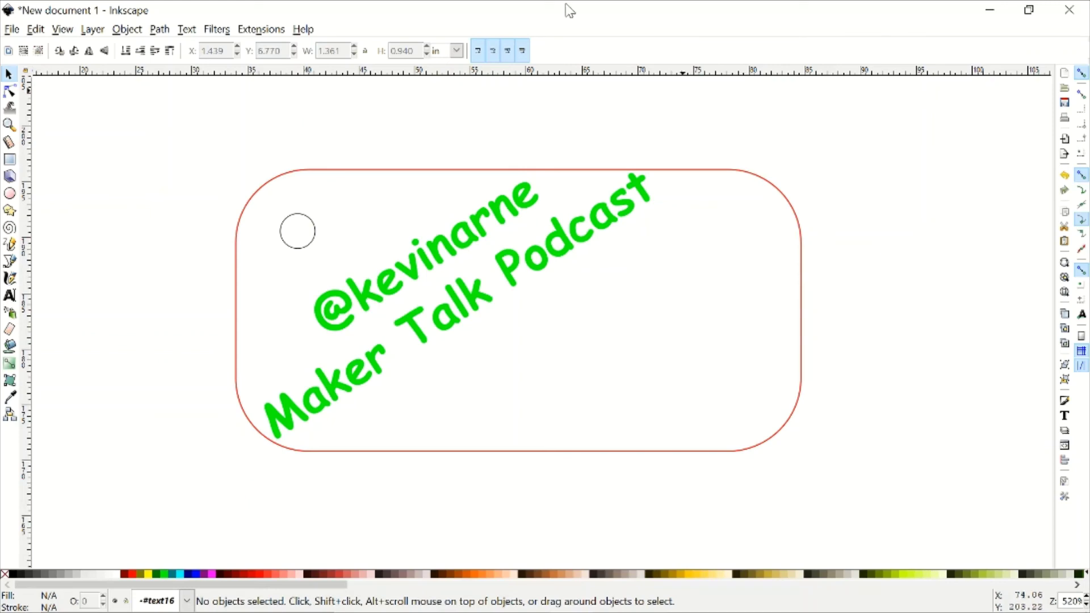
click(14, 31)
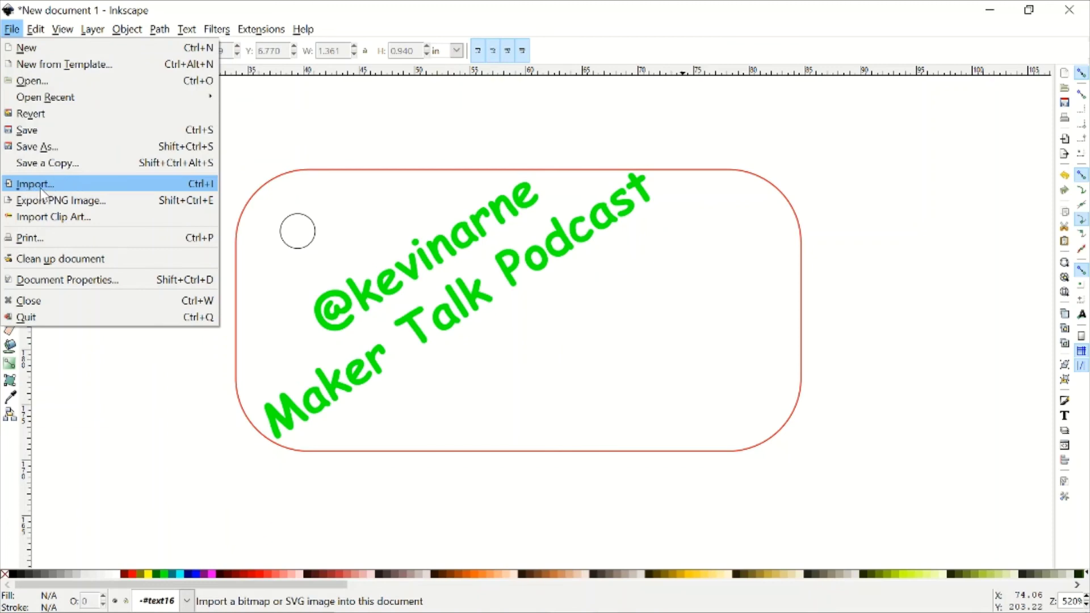
- Import the DMLogoColored robot logo from the Designs folder into the drawing
click(60, 184)
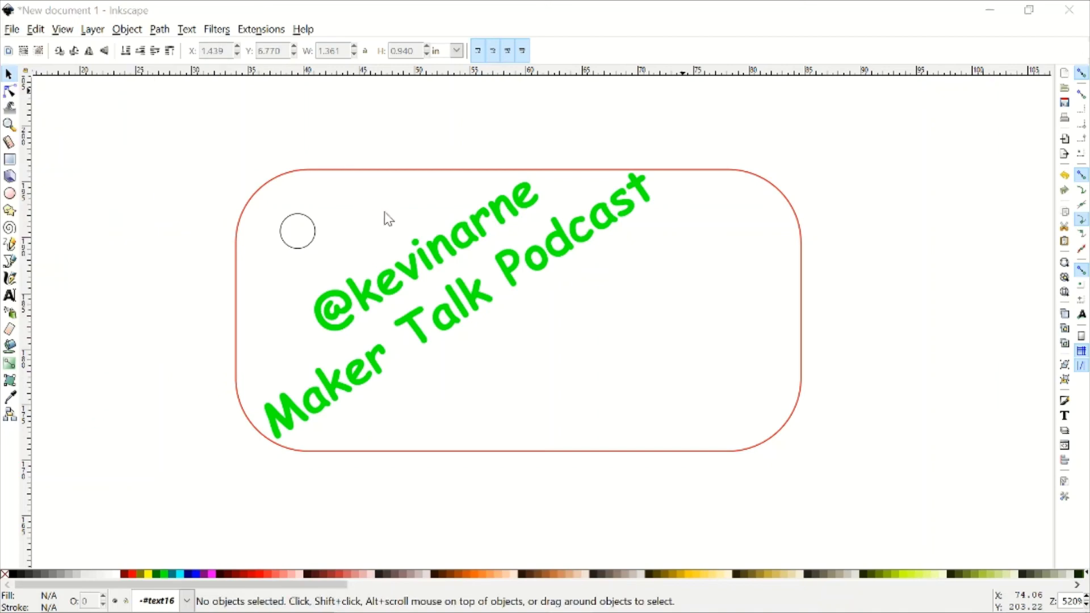
double_click(396, 175)
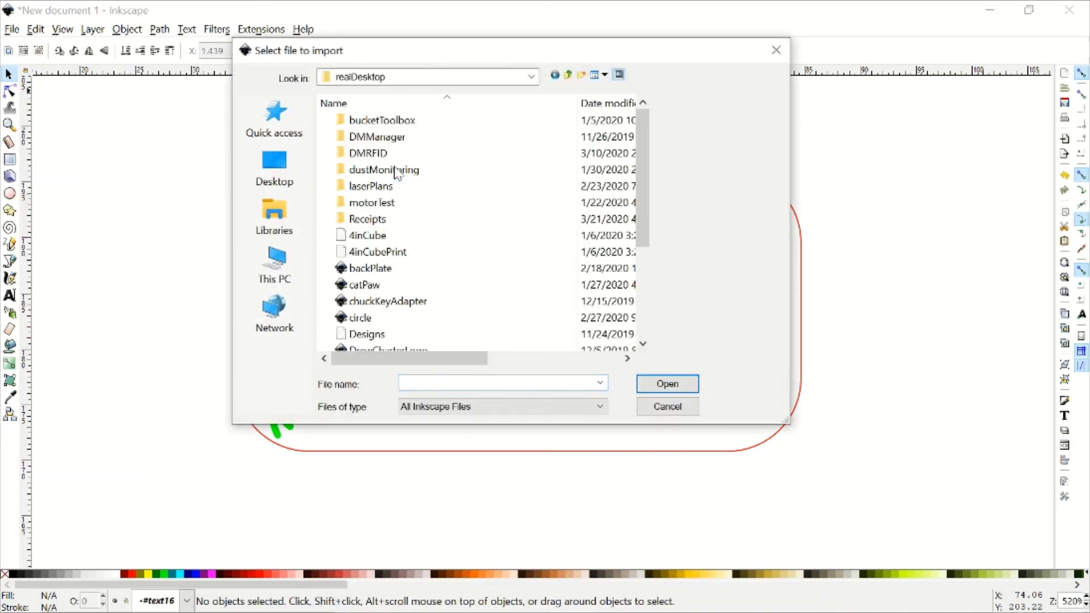
click(418, 224)
double_click(420, 225)
scroll(450, 250, down, 5)
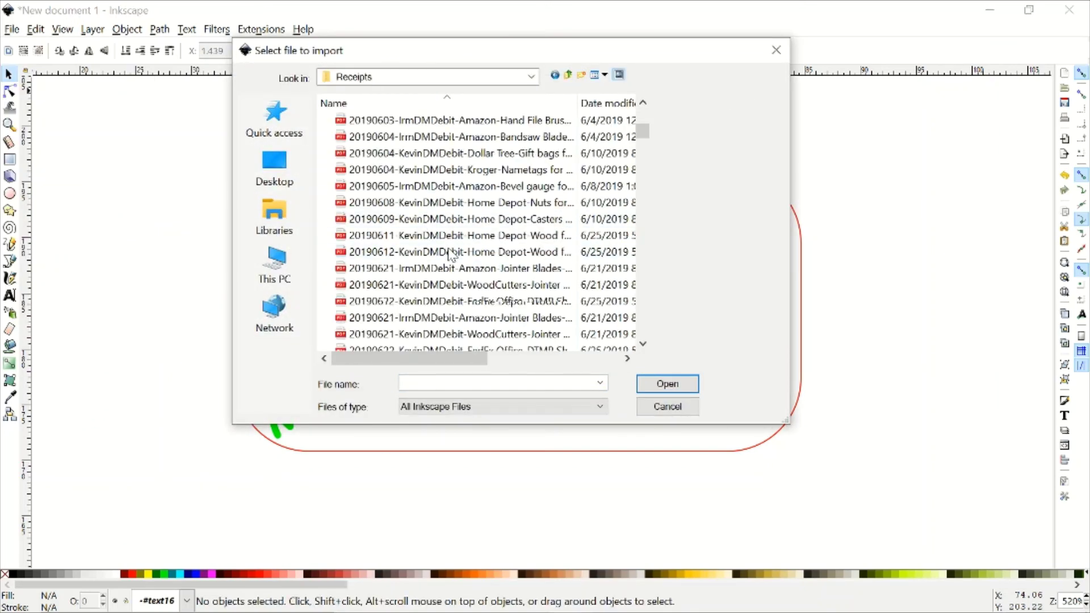
click(567, 75)
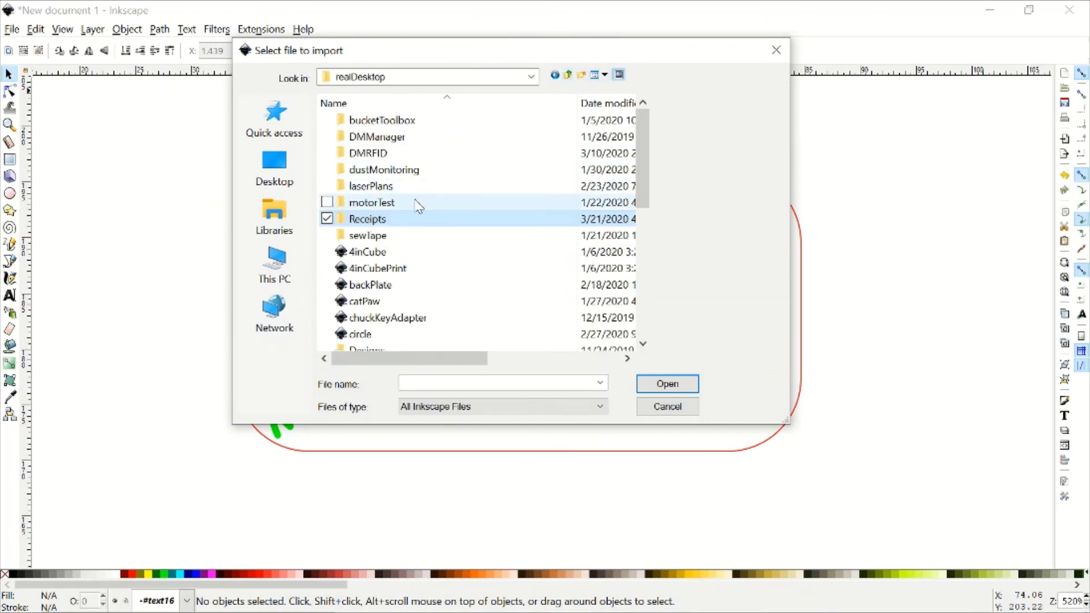
scroll(397, 239, down, 3)
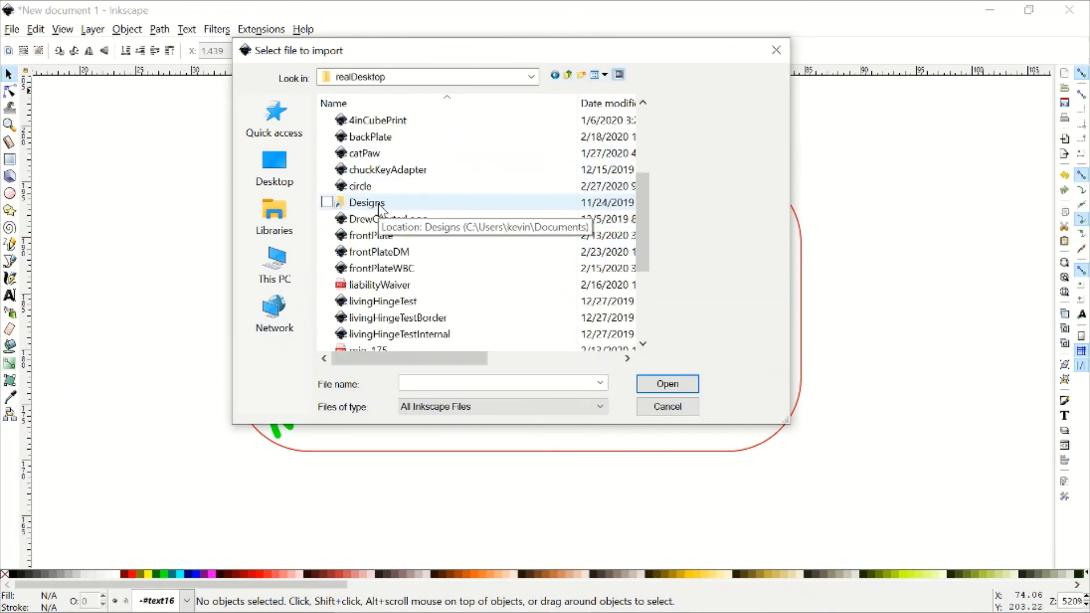
double_click(386, 203)
scroll(398, 221, down, 11)
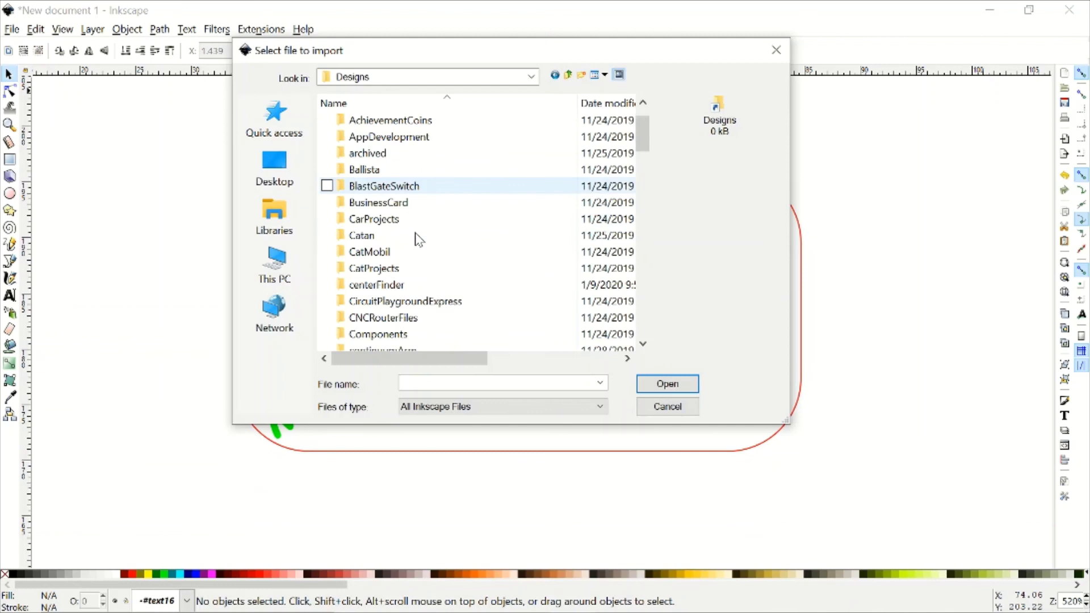
scroll(417, 239, down, 7)
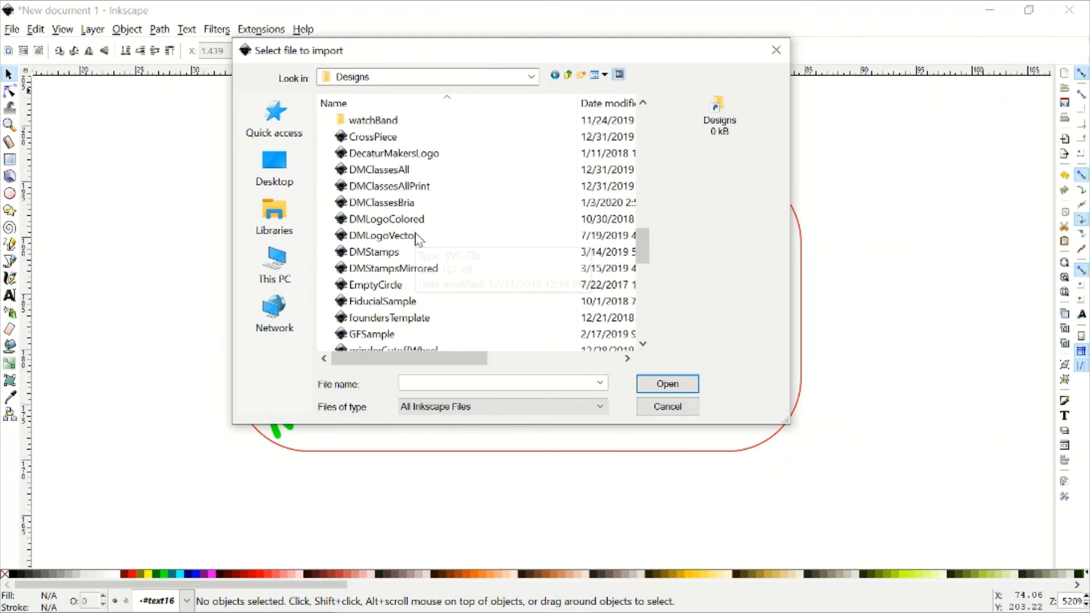
click(391, 220)
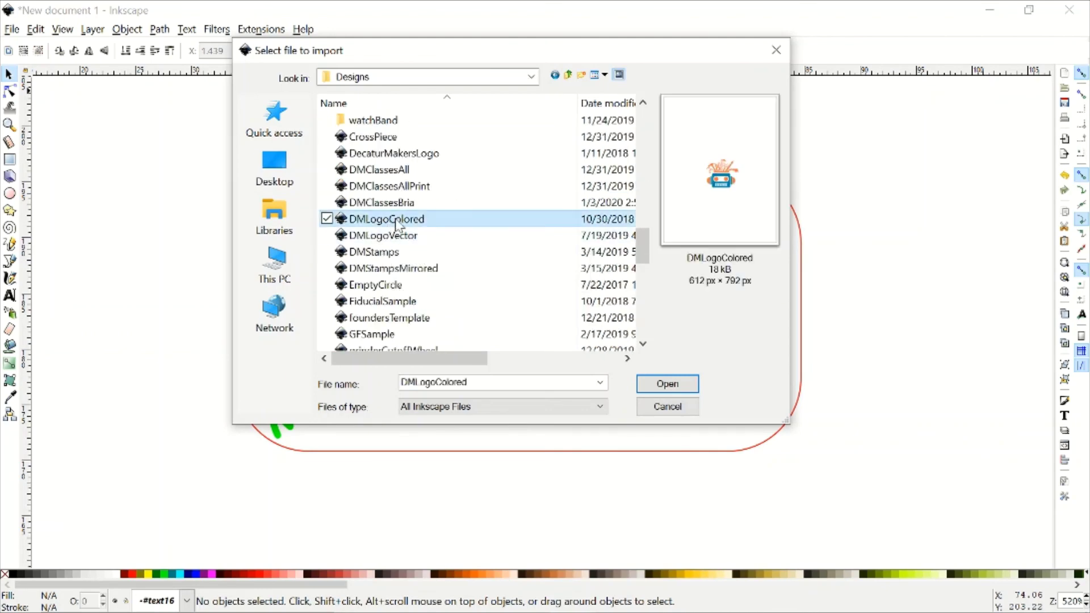
click(680, 385)
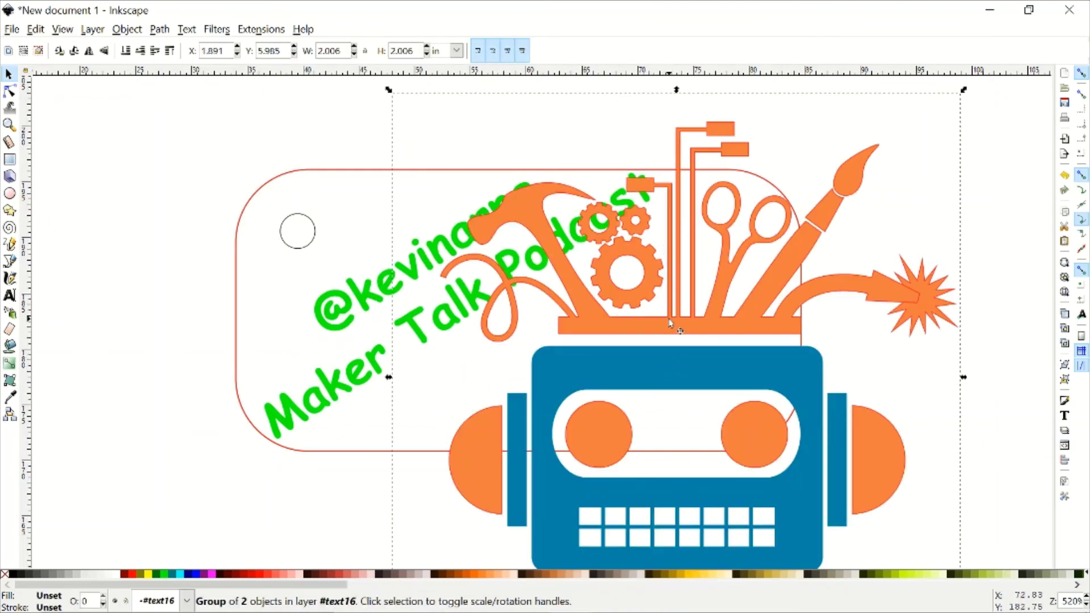
- Shrink the robot logo from a corner, then undo the lopsided resize with Ctrl+Z
ctrl+scroll(667, 322, down, 1)
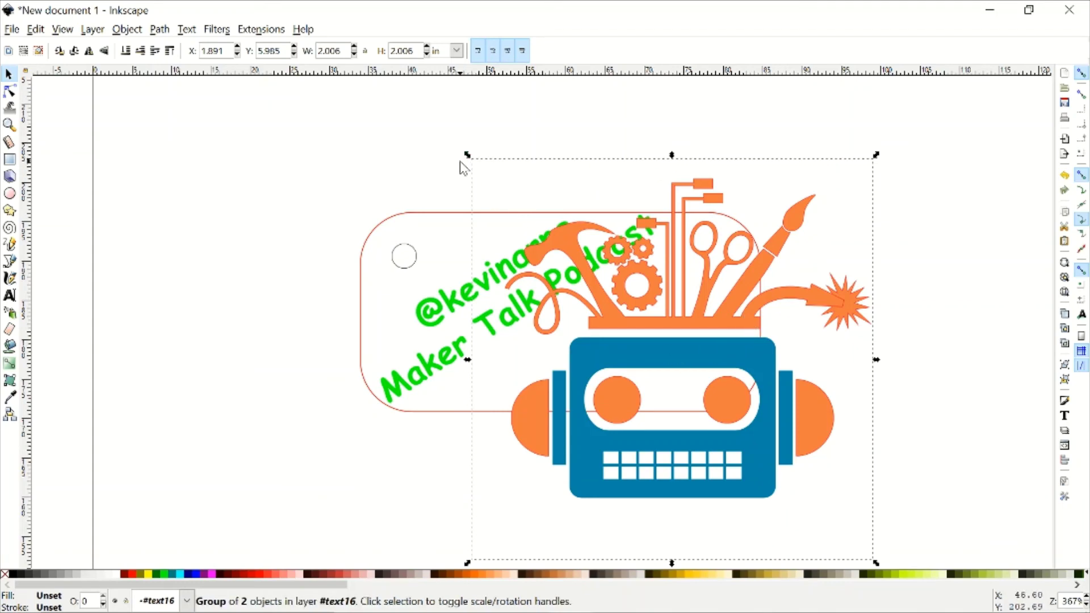
drag(469, 156, 681, 178)
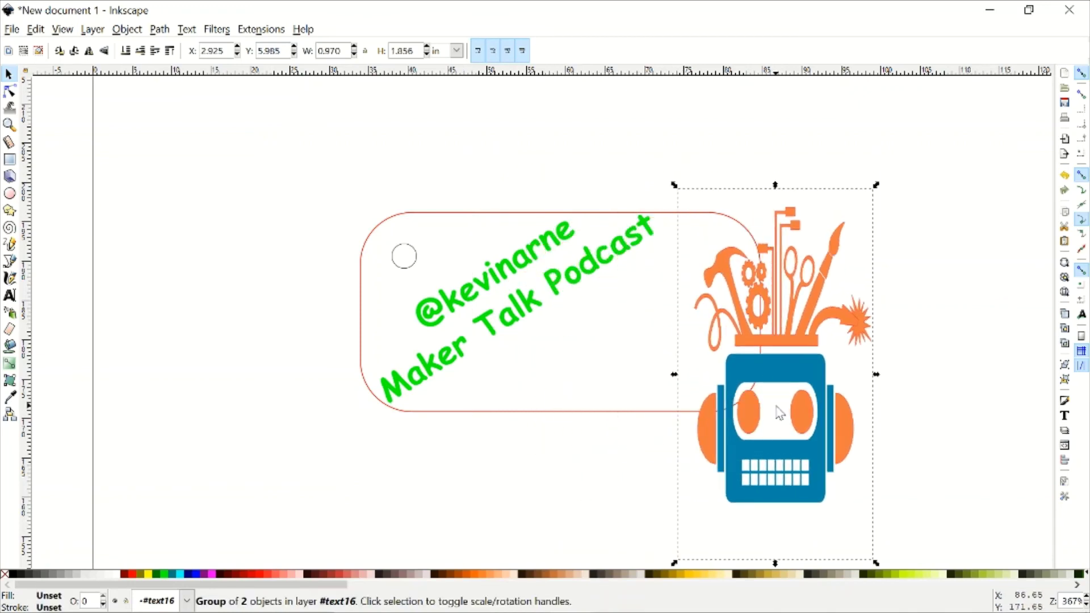
key(ctrl)
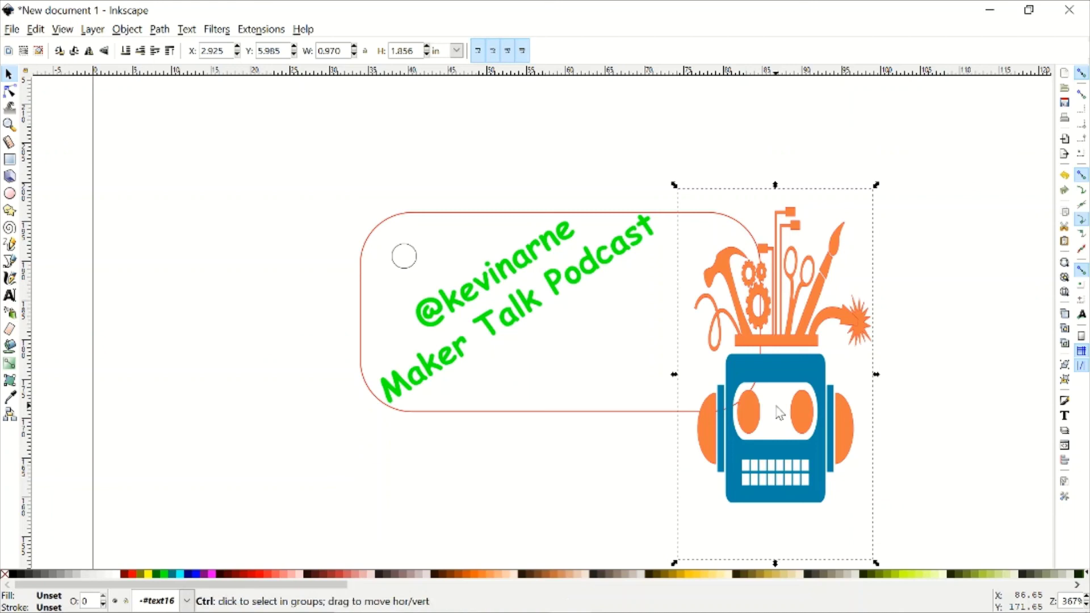
key(ctrl+z)
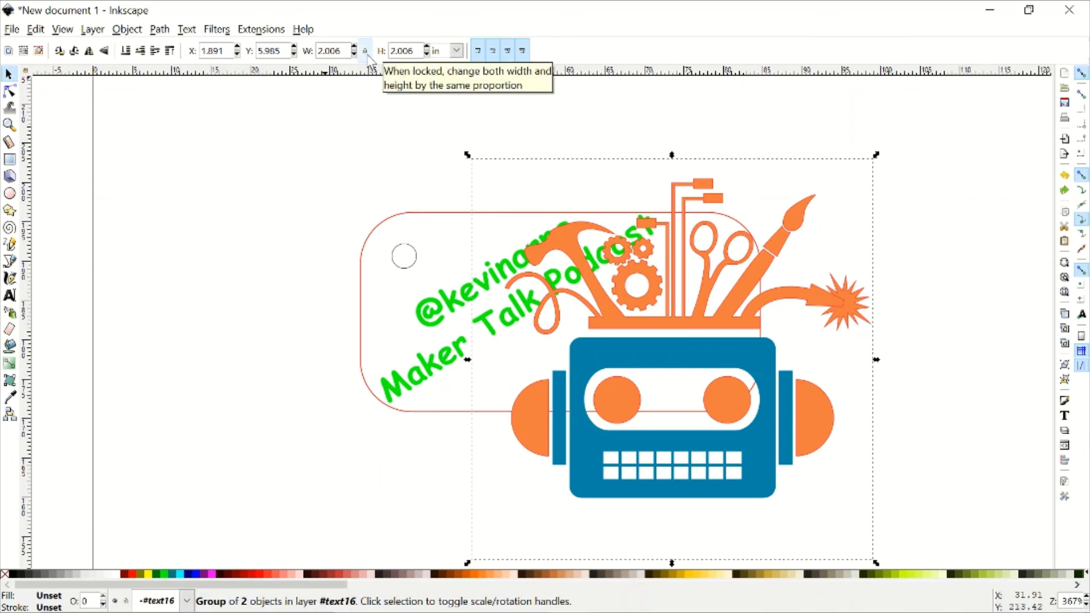
- Lock width and height together, then shrink the robot logo and move it onto the tag
click(366, 52)
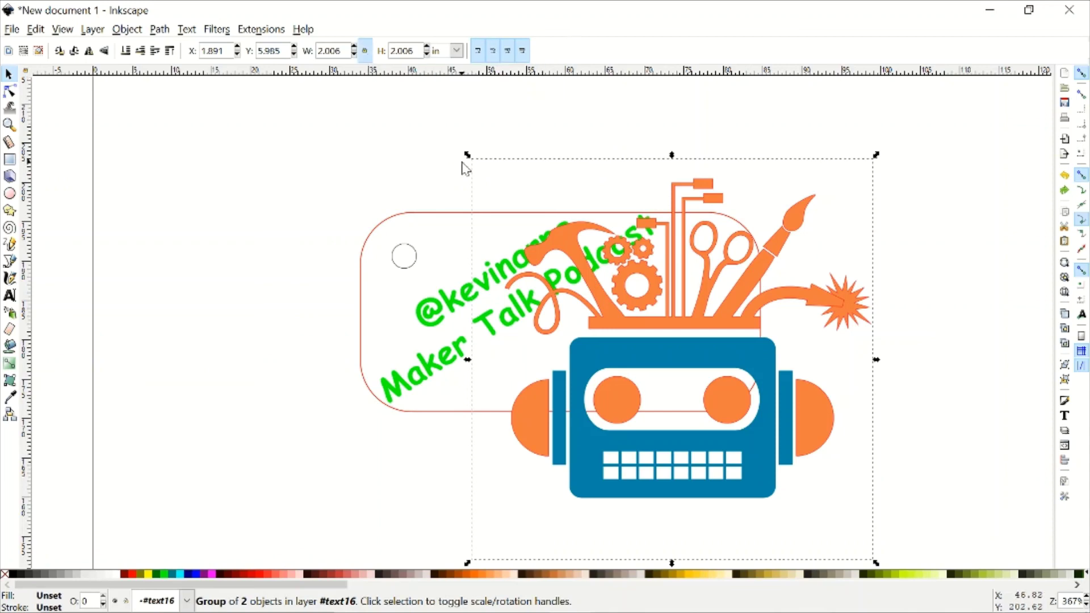
drag(467, 155, 650, 229)
drag(772, 432, 654, 306)
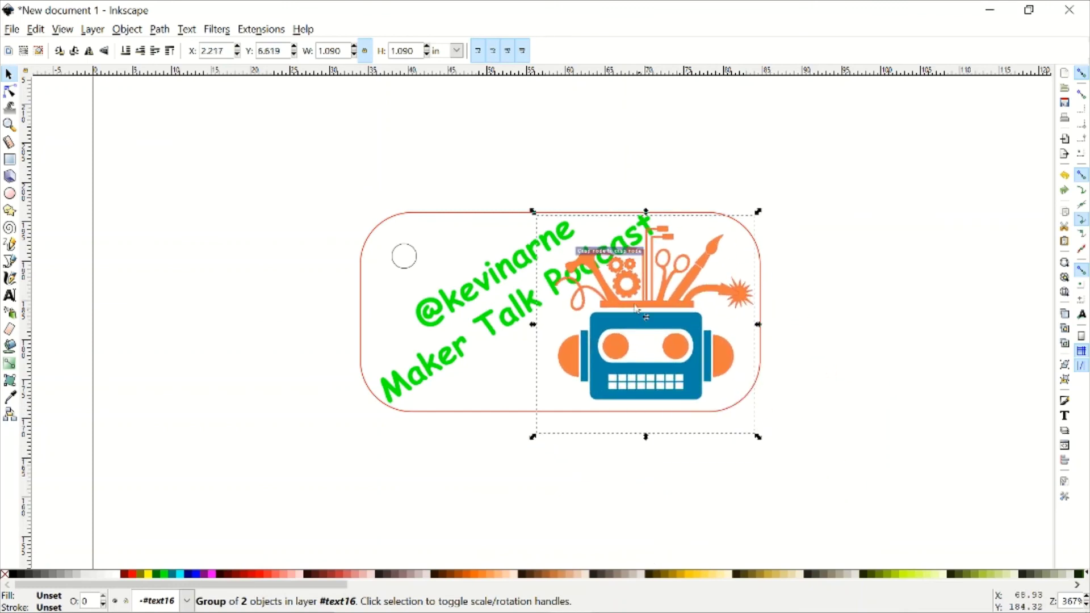
drag(533, 215, 596, 281)
drag(710, 360, 694, 345)
- Fine-tune the logo to 0.767 × 0.767 in, seated in the tag's lower-right corner
click(957, 293)
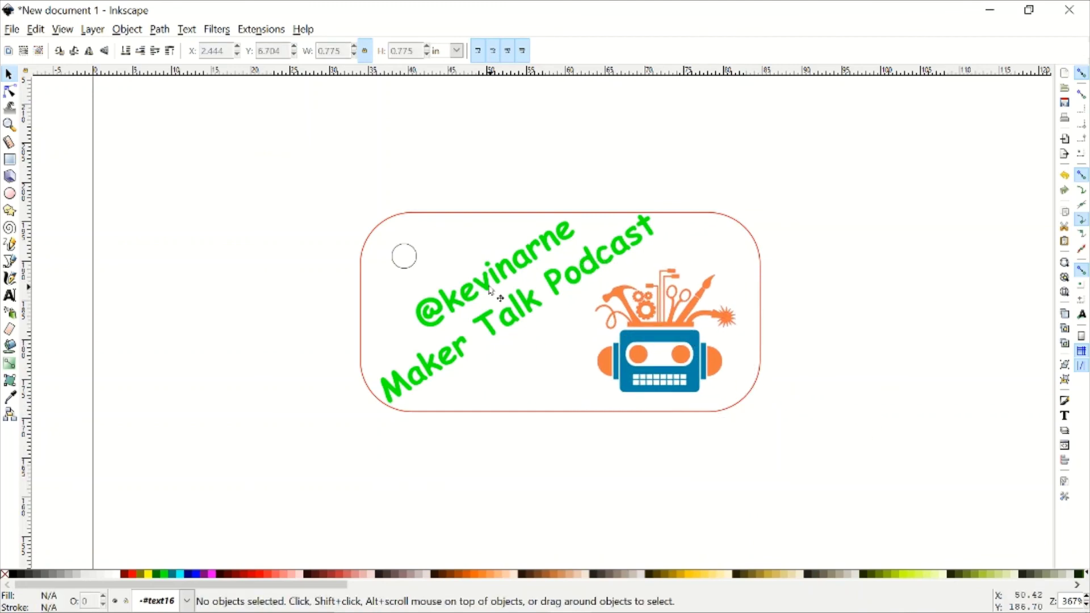
click(657, 339)
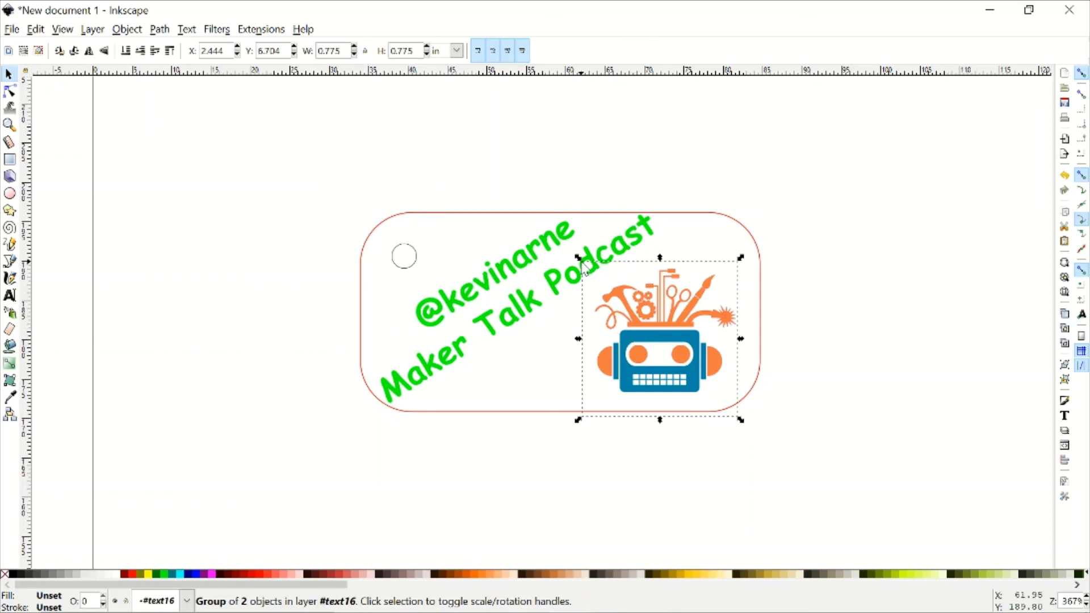
drag(579, 259, 580, 260)
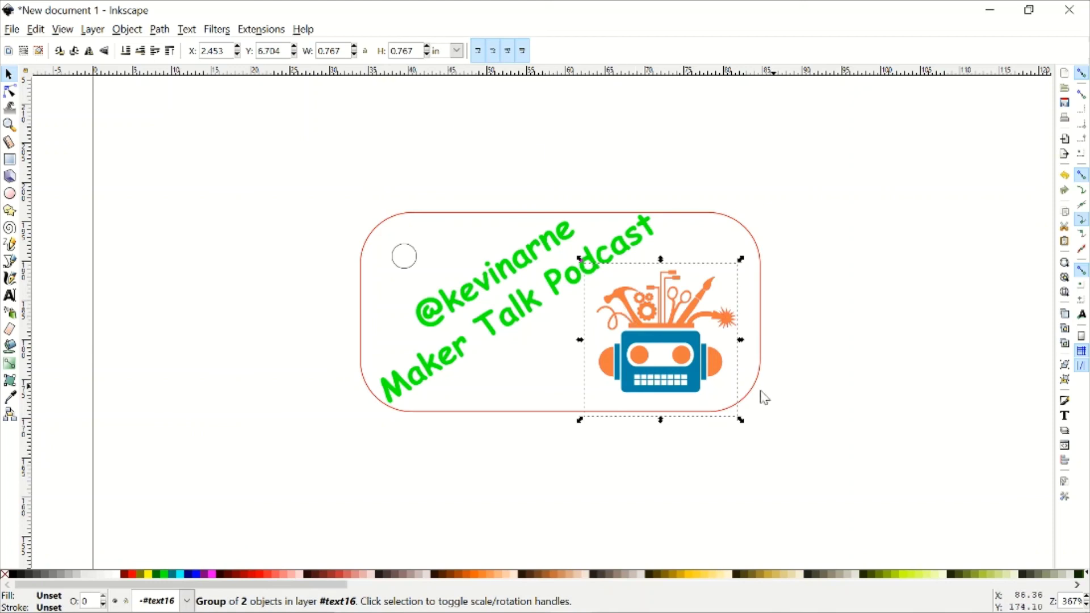
click(819, 351)
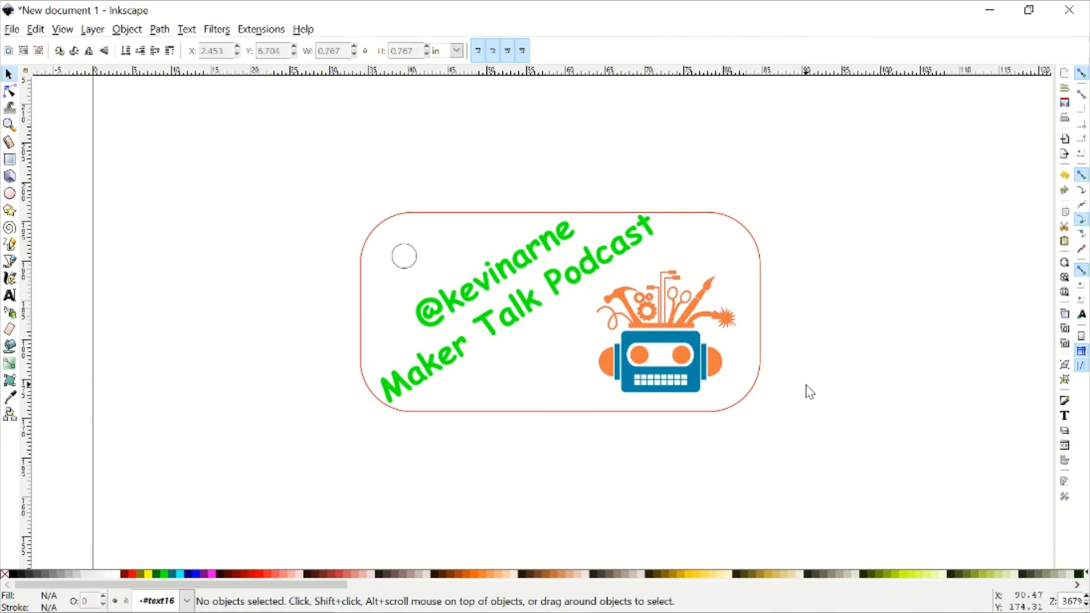